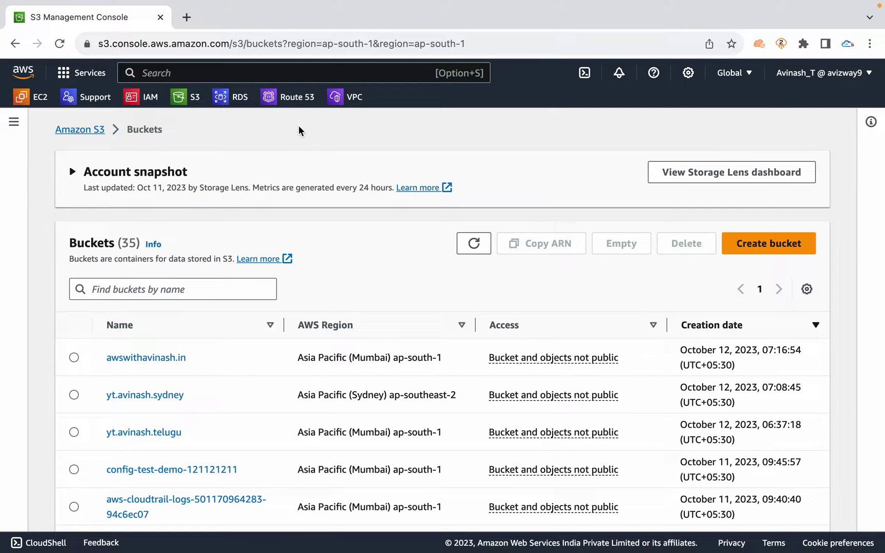
Open the awswithavinash.in bucket's properties and examine its Object Lock status and whether the setting is editable
left_click(143, 358)
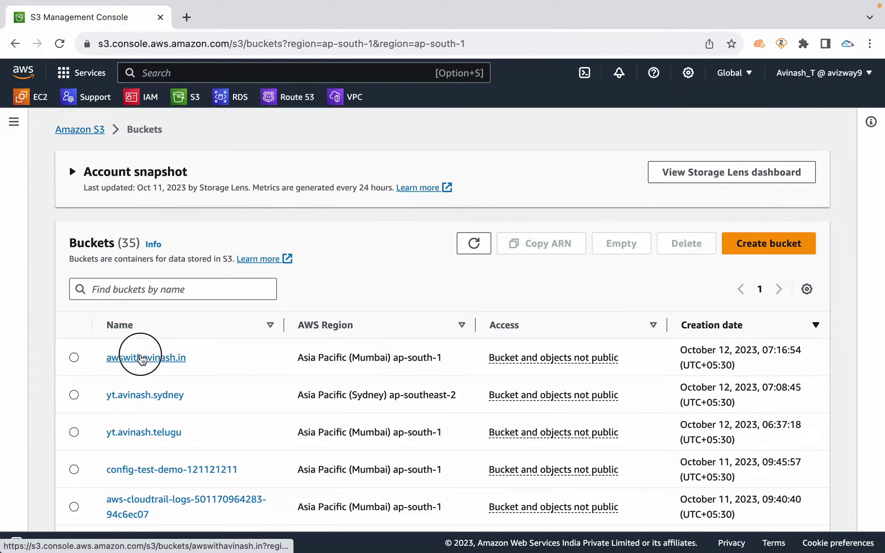
left_click(169, 215)
scroll(234, 373, "down", 20)
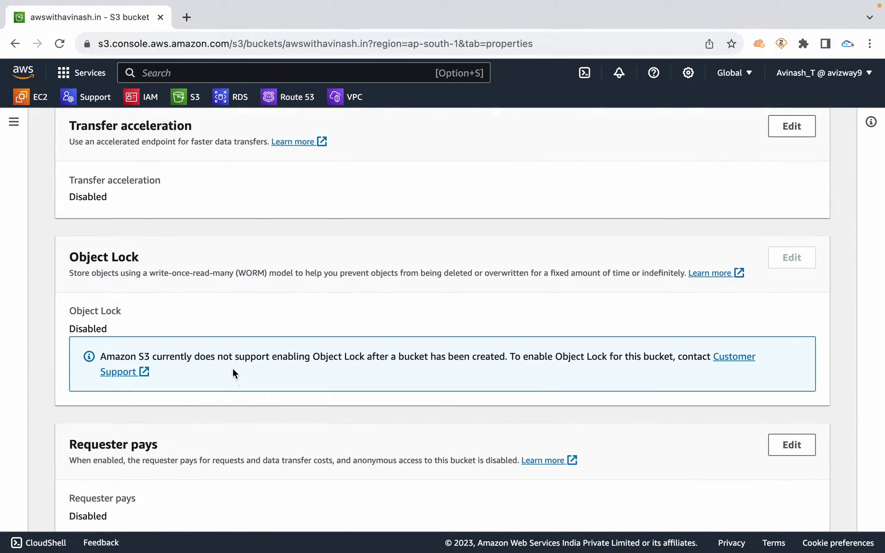
double_click(112, 328)
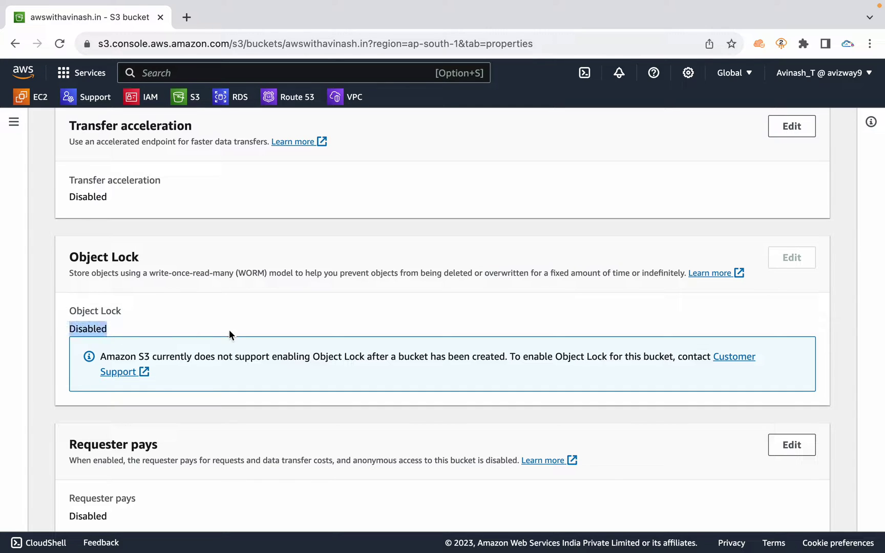
left_click(228, 329)
double_click(797, 260)
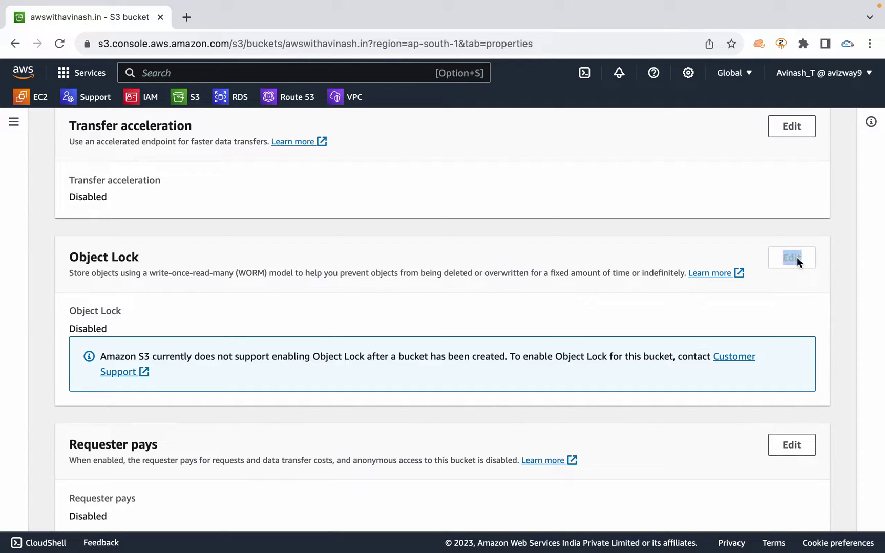
left_click(264, 296)
left_click(210, 311)
scroll(210, 310, "up", 20)
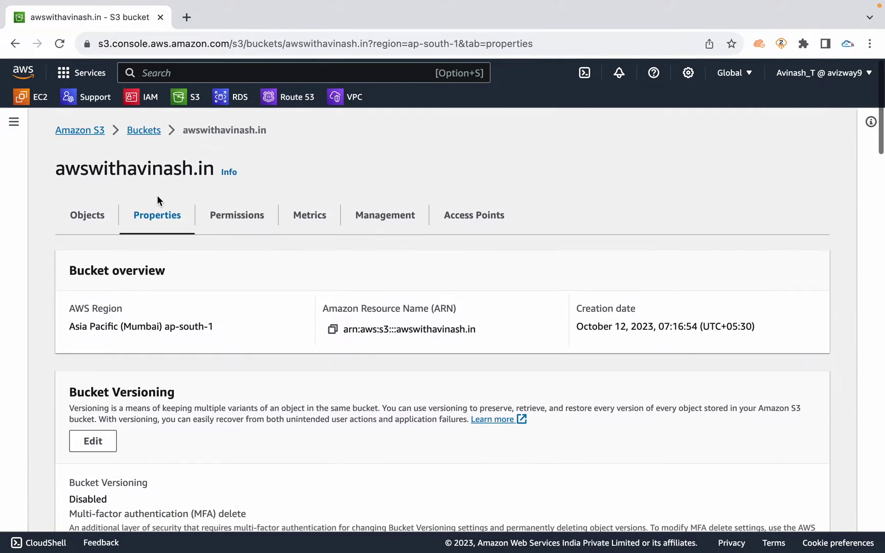
Return to the bucket list and start creating a new bucket named avinash.yt.locktest
left_click(143, 129)
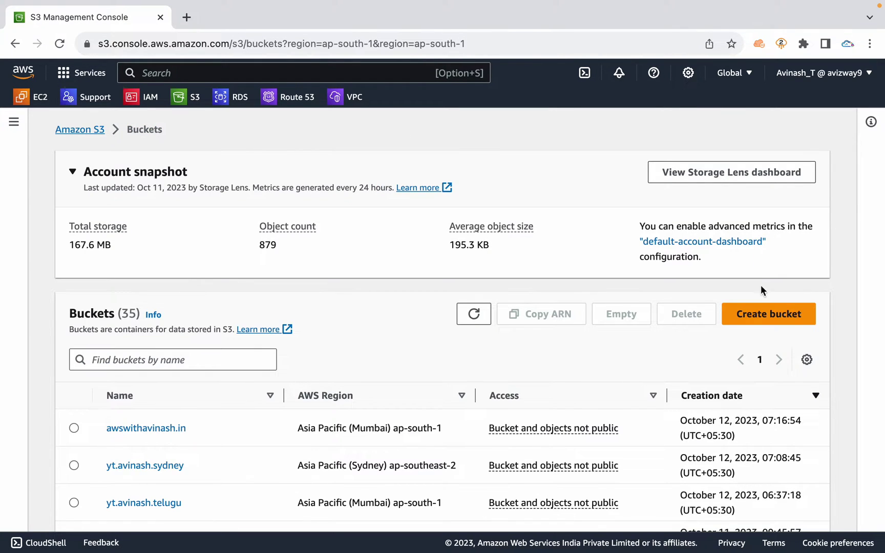
left_click(758, 314)
left_click(320, 297)
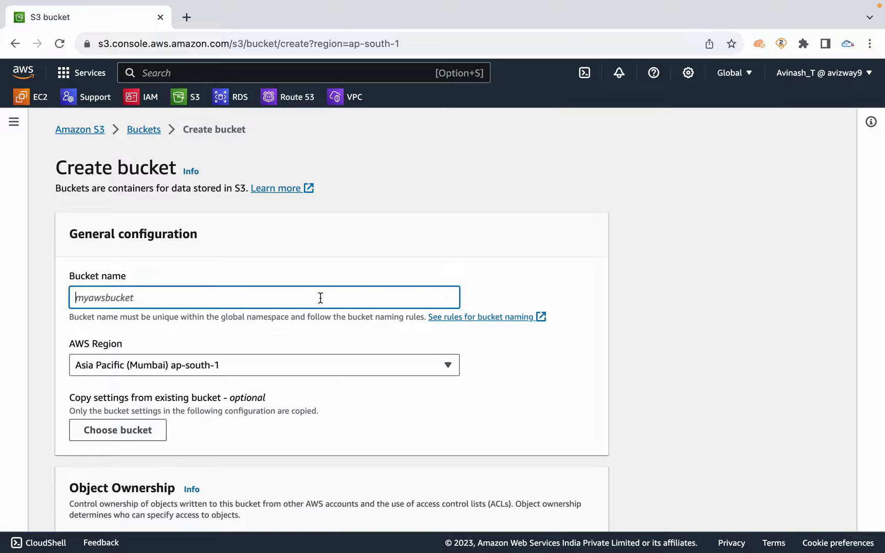
type("avinash.yt.locktest")
scroll(355, 274, "down", 3)
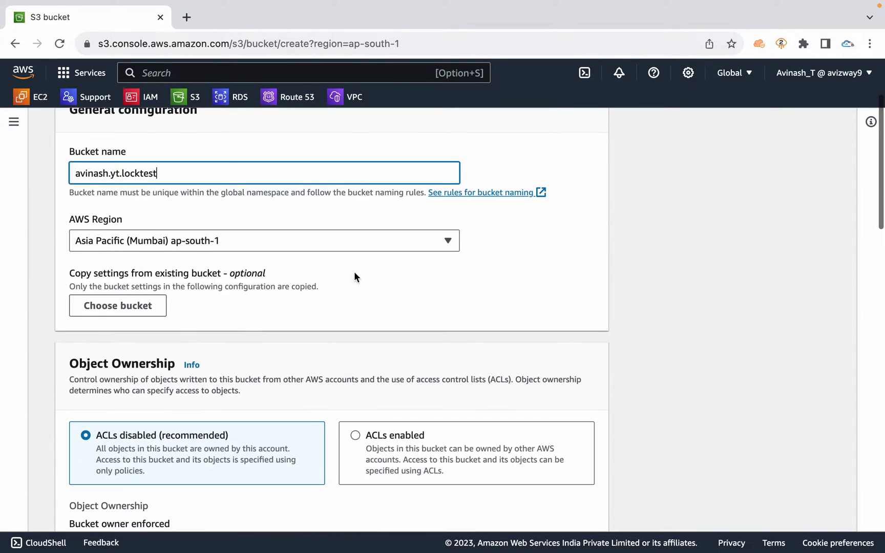
Enable Object Lock in the new bucket's advanced settings
scroll(367, 316, "down", 10)
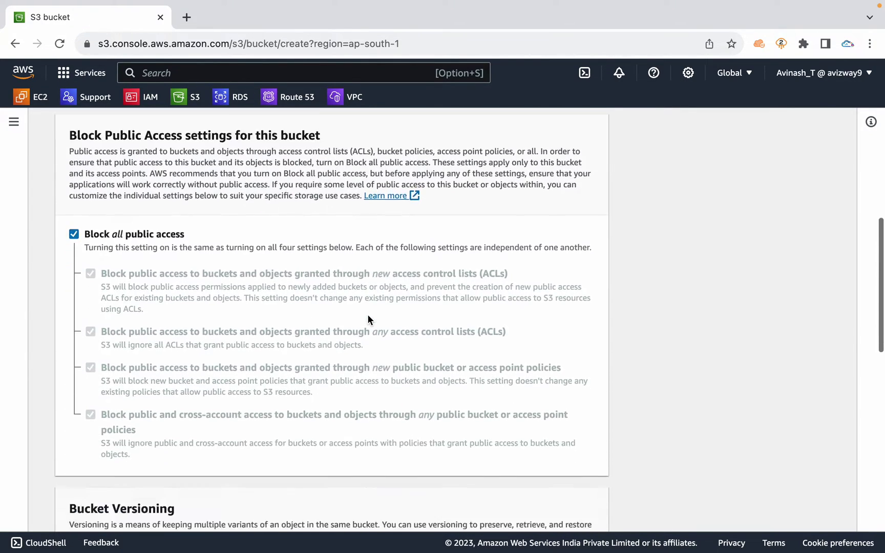
scroll(368, 318, "down", 6)
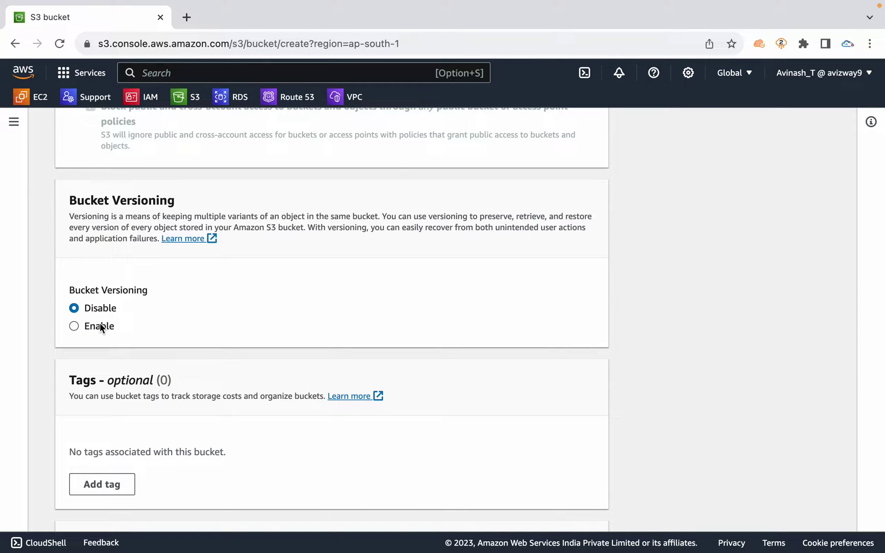
scroll(282, 486, "down", 10)
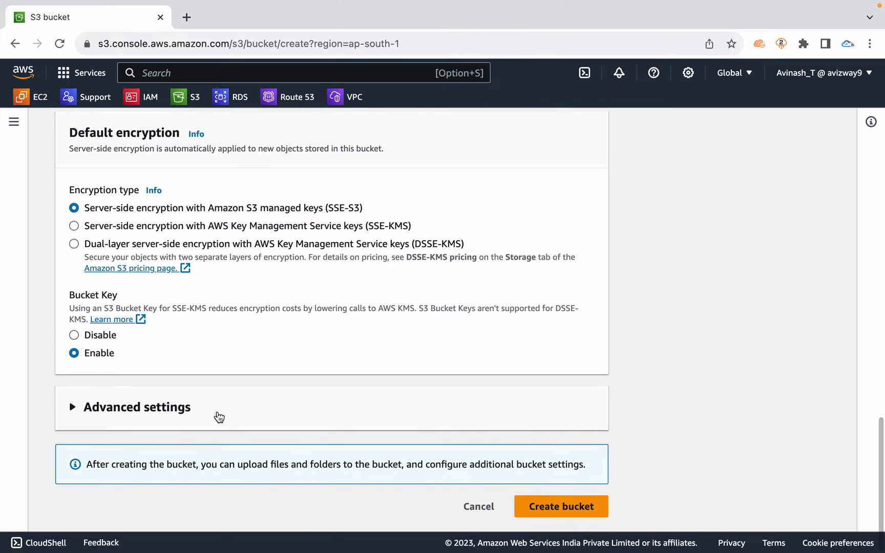
left_click(218, 414)
scroll(218, 416, "down", 3)
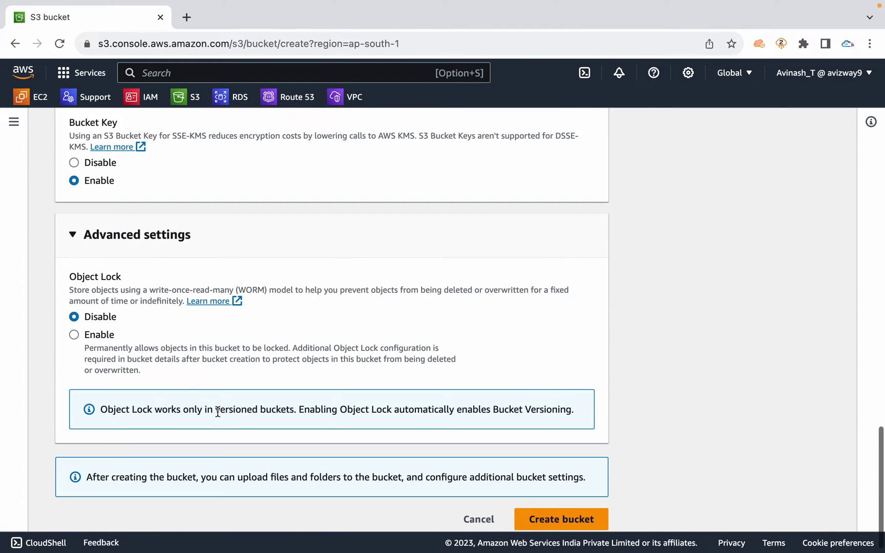
left_click(100, 335)
Examine how enabling Object Lock affects the Bucket Versioning setting in the new bucket's configuration
scroll(208, 260, "up", 1)
scroll(207, 260, "up", 15)
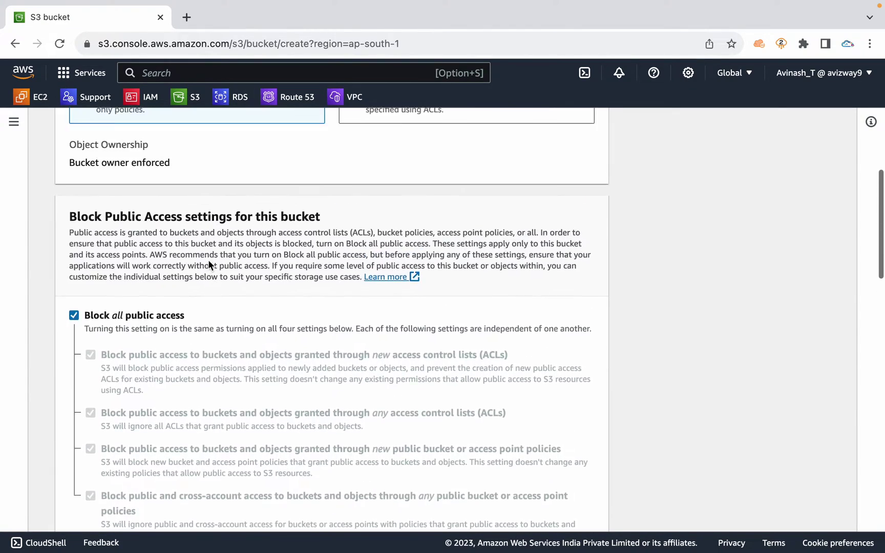
scroll(208, 260, "down", 10)
scroll(209, 262, "up", 3)
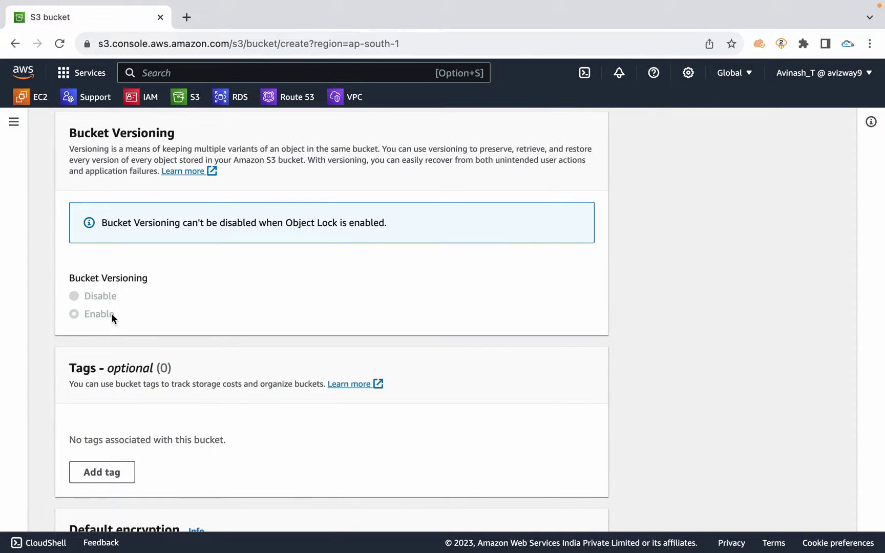
double_click(112, 314)
triple_click(165, 227)
left_click(278, 276)
scroll(278, 277, "down", 10)
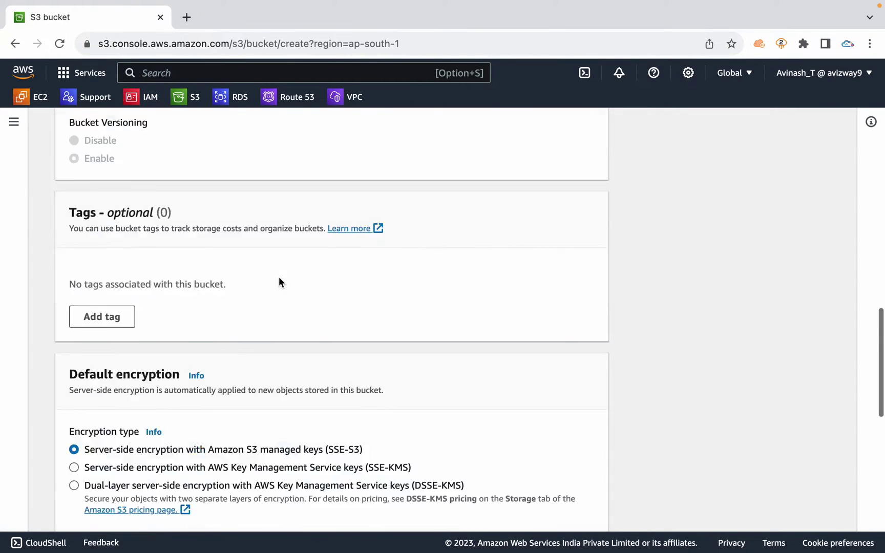
scroll(240, 253, "up", 8)
scroll(237, 293, "down", 2)
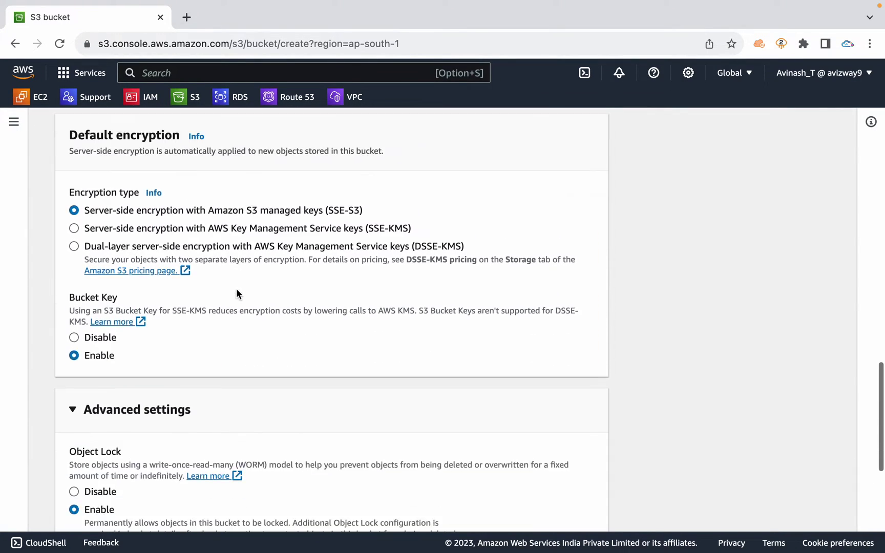
left_click(178, 406)
left_click(180, 404)
Acknowledge that Object Lock permanently allows objects in the bucket to be locked, and create the bucket
scroll(180, 404, "down", 5)
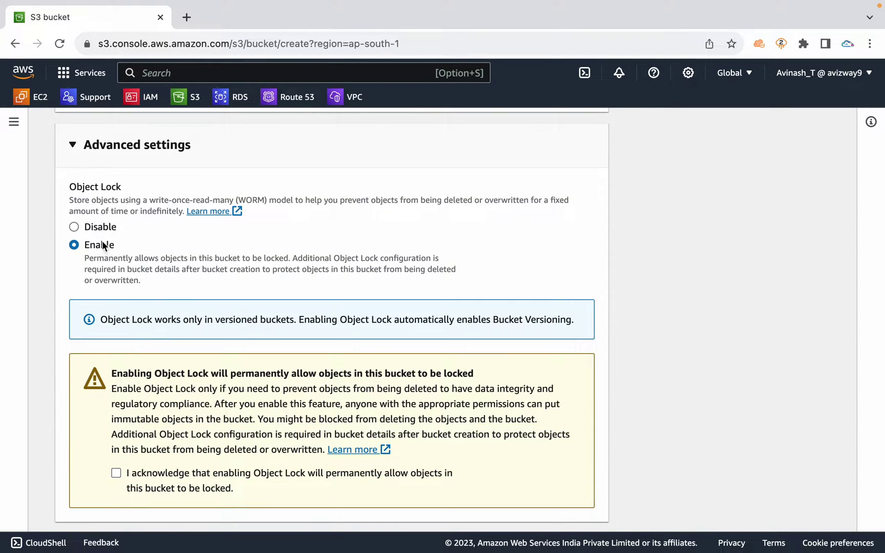
scroll(265, 355, "down", 2)
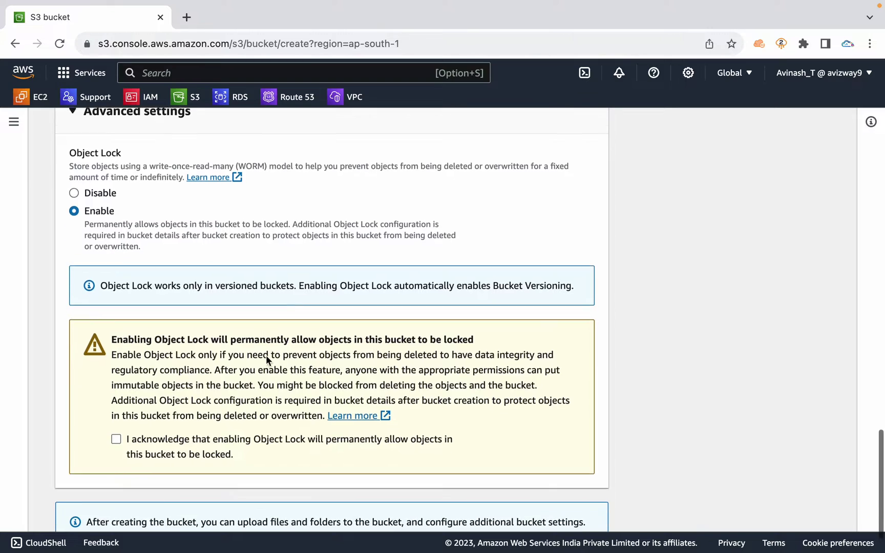
left_click(195, 418)
scroll(276, 402, "down", 2)
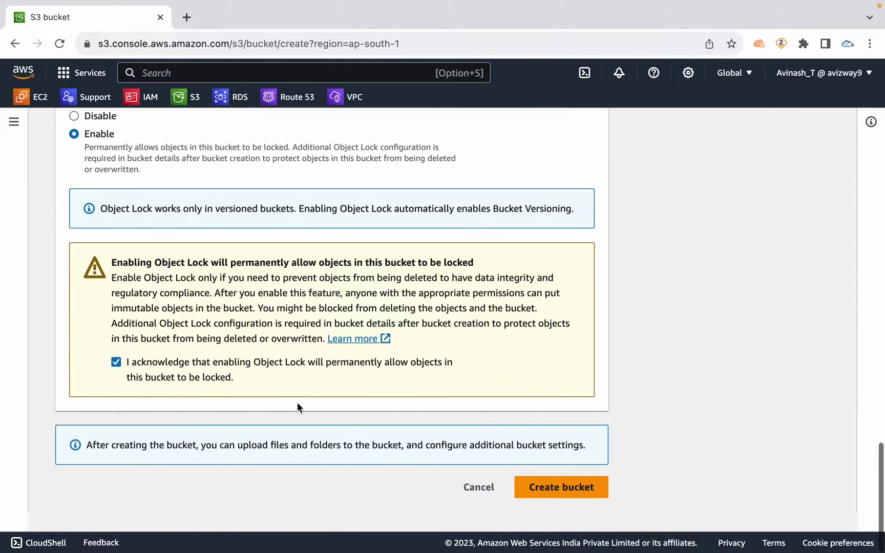
left_click(570, 507)
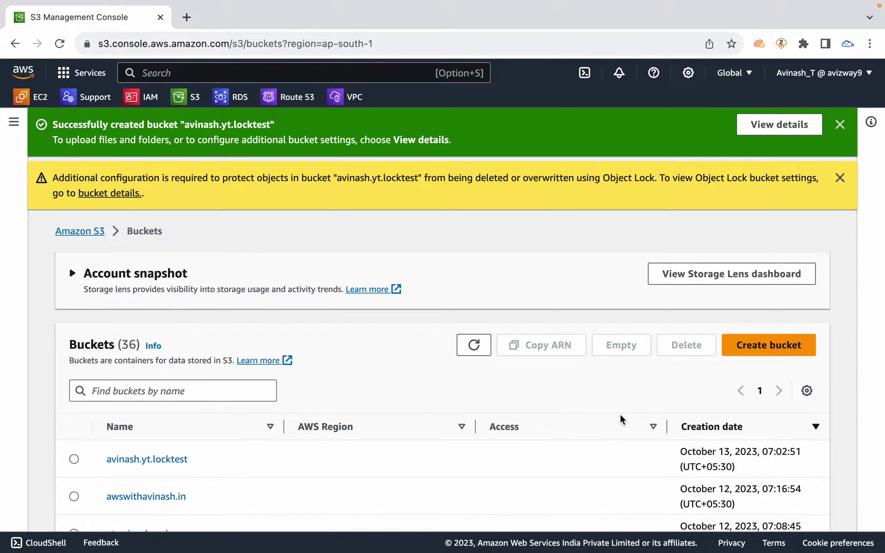
Open the avinash.yt.locktest bucket's properties and examine its Object Lock and default retention status
scroll(619, 414, "down", 3)
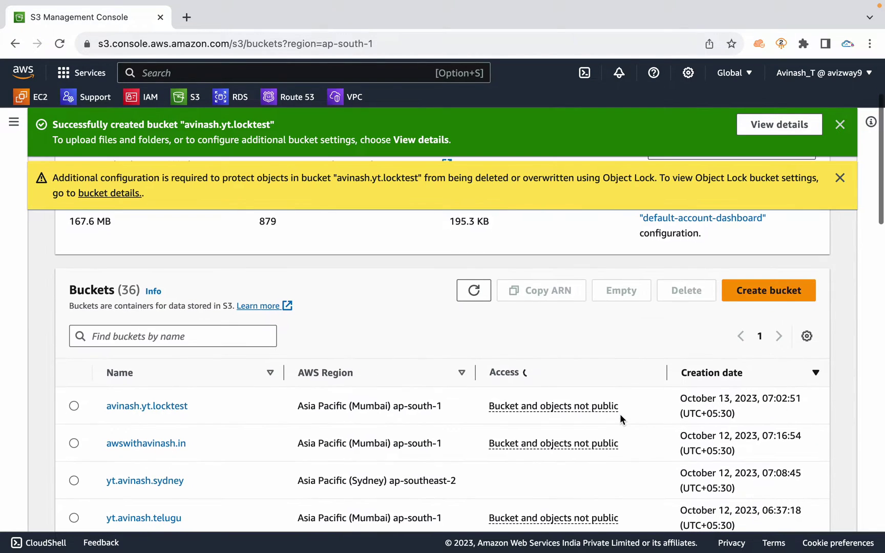
left_click(135, 408)
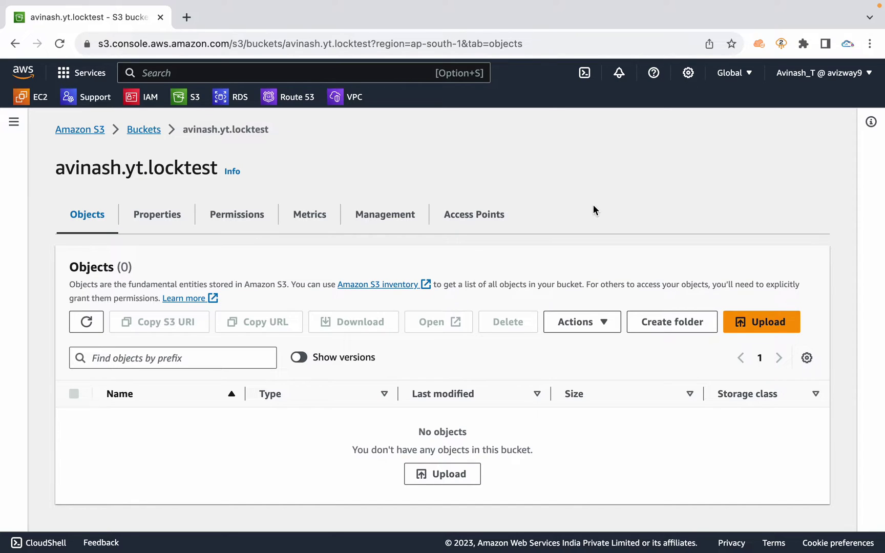
left_click(167, 210)
scroll(379, 325, "down", 20)
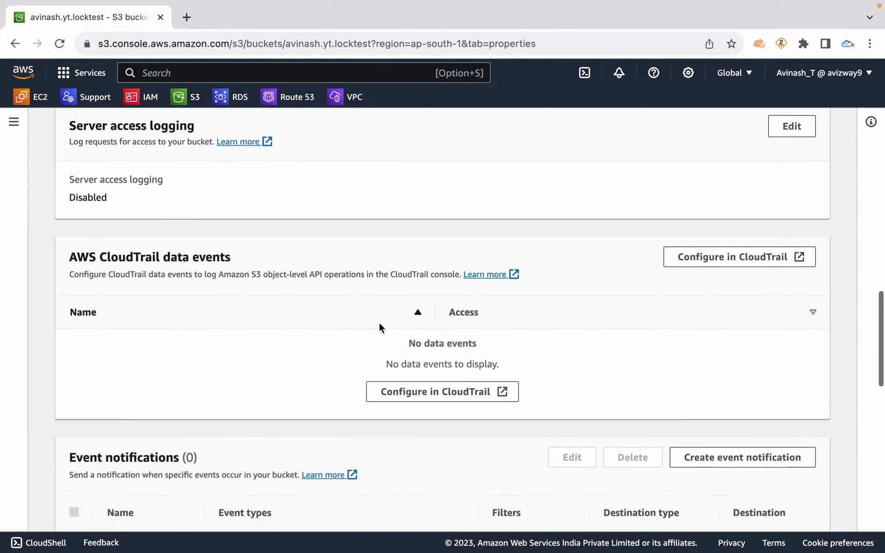
scroll(379, 322, "down", 15)
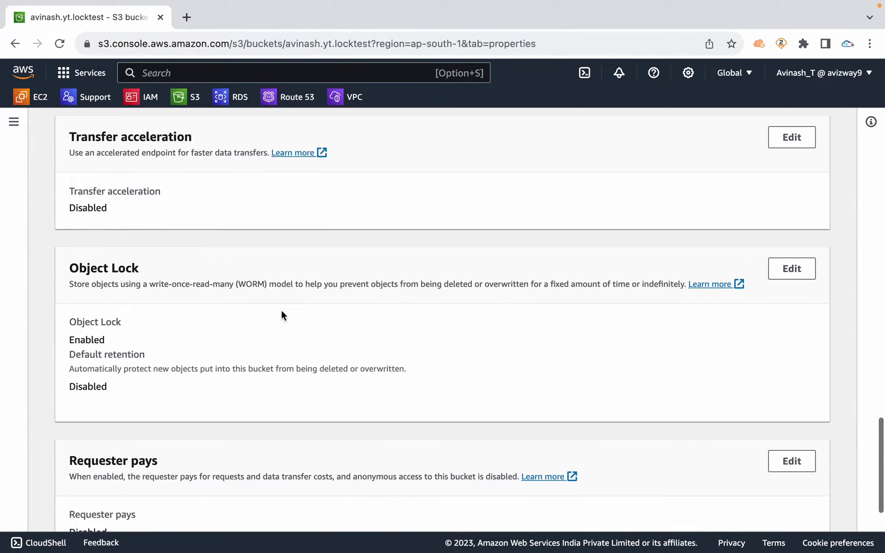
left_click_drag(105, 340, 69, 322)
left_click(110, 389)
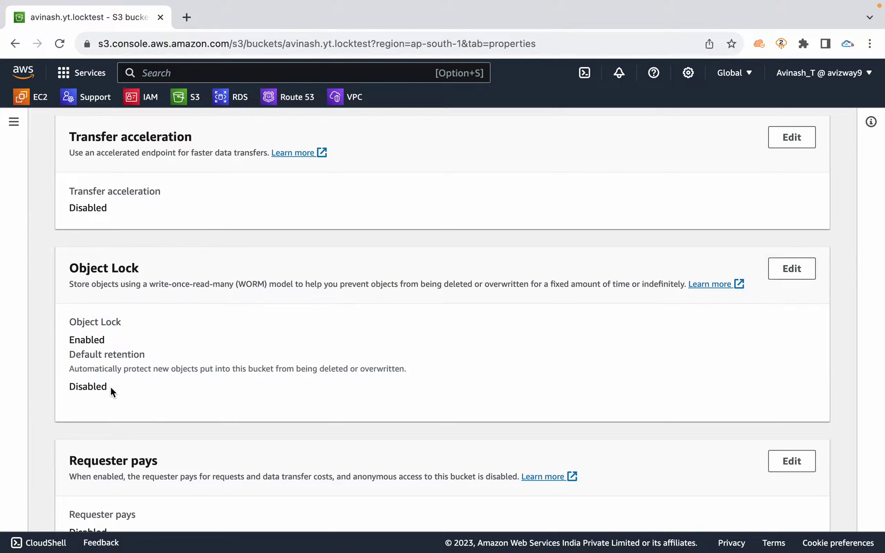
left_click_drag(110, 388, 69, 356)
left_click(160, 392)
Open the bucket's Object Lock settings for editing and enable default retention
left_click(790, 268)
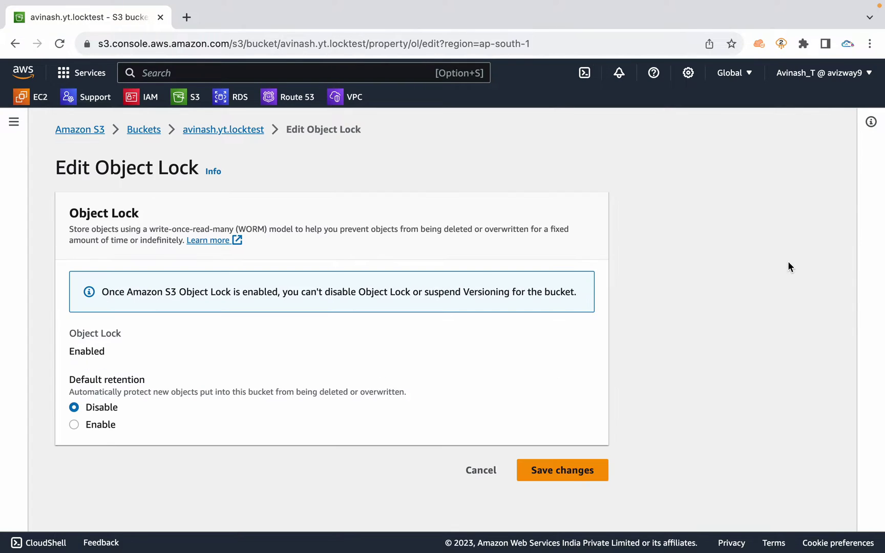
left_click(101, 425)
scroll(188, 389, "down", 3)
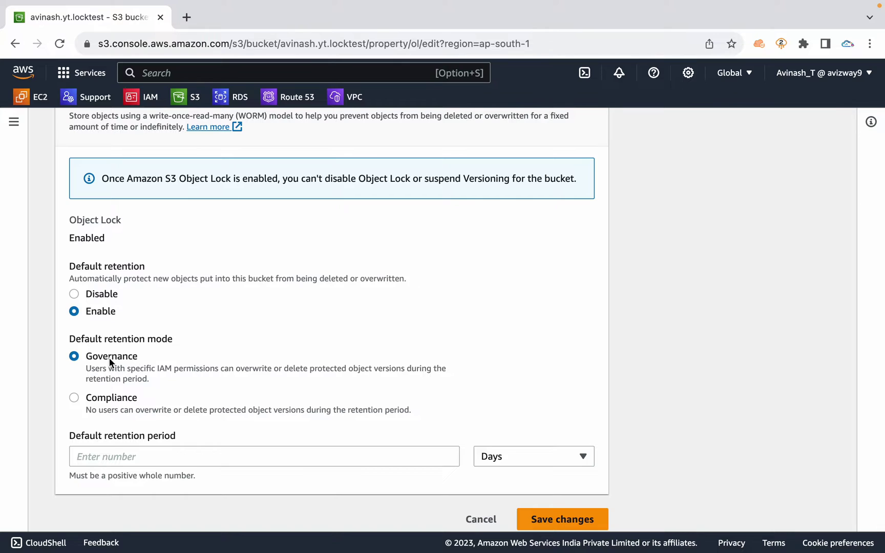
Compare the Governance and Compliance default retention modes and read the Governance description
double_click(109, 357)
left_click(111, 395)
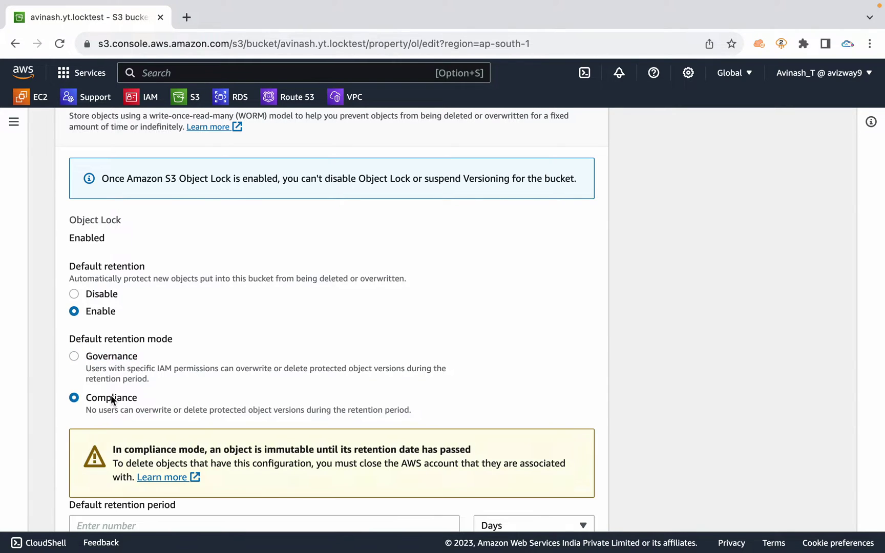
left_click(123, 358)
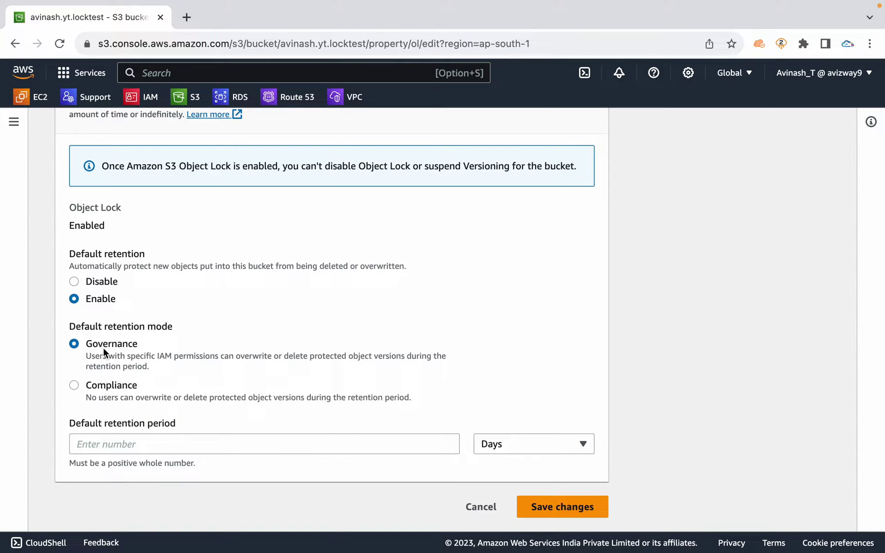
left_click(111, 384)
left_click(103, 345)
left_click_drag(126, 357, 217, 363)
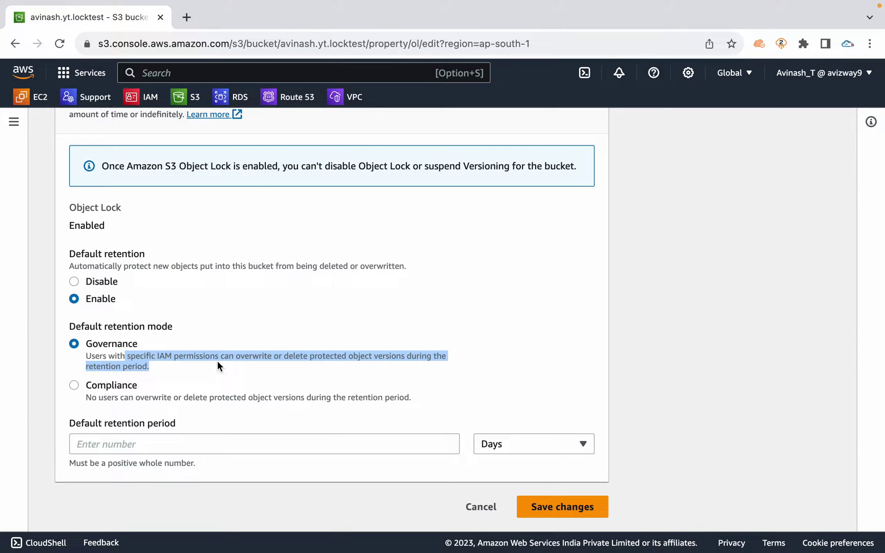
left_click(146, 364)
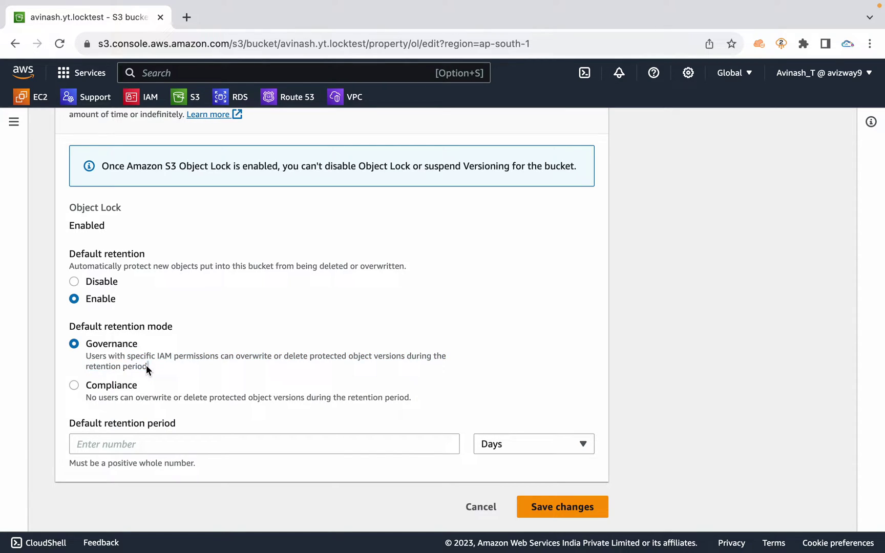
Choose Compliance as the default retention mode and read its description
left_click(125, 385)
triple_click(110, 398)
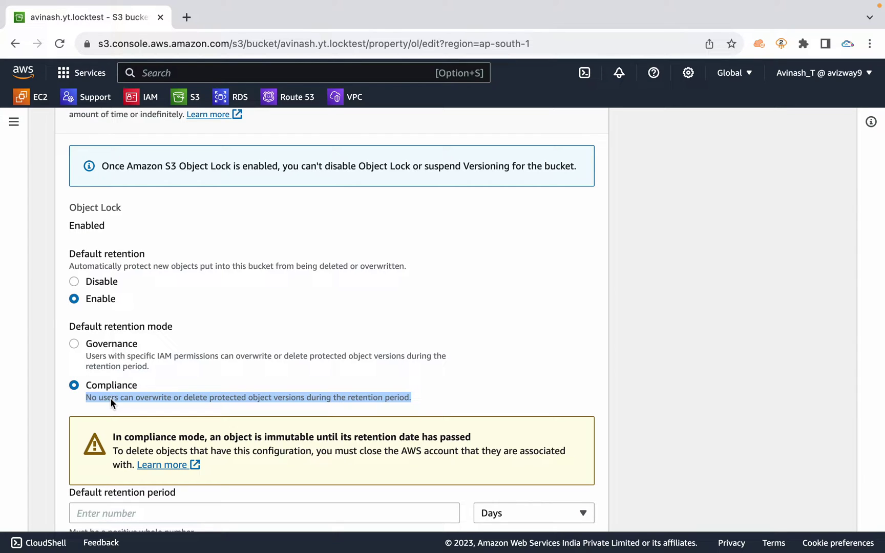
scroll(110, 398, "down", 3)
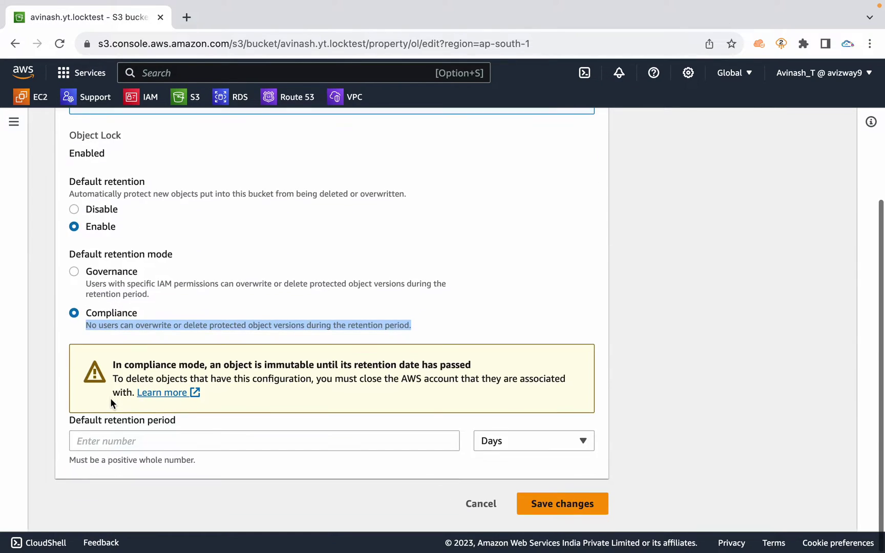
Set the default retention period to 1 day and save the Object Lock changes
left_click(125, 439)
type("1")
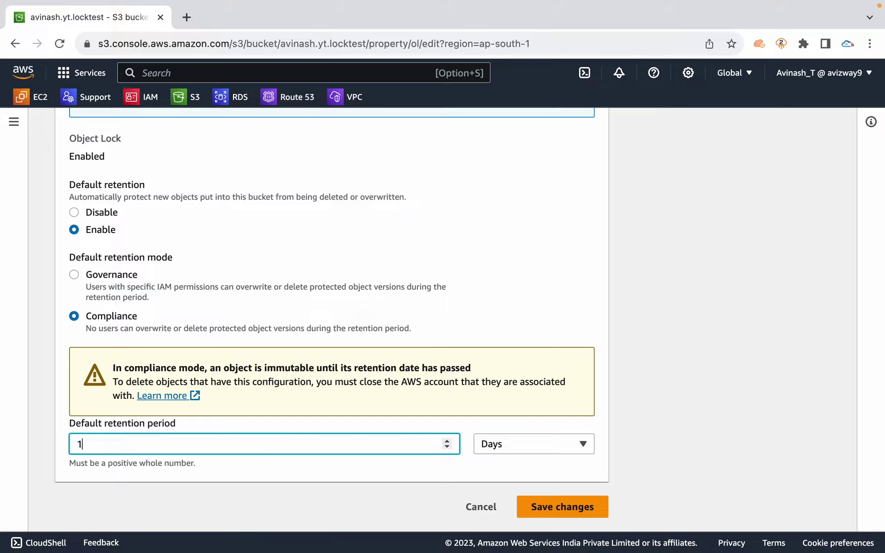
left_click(533, 439)
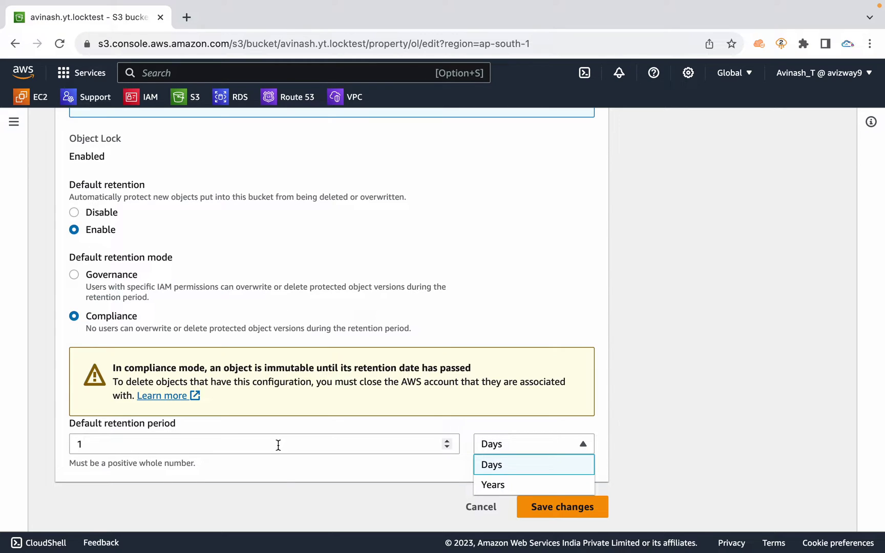
left_click(281, 469)
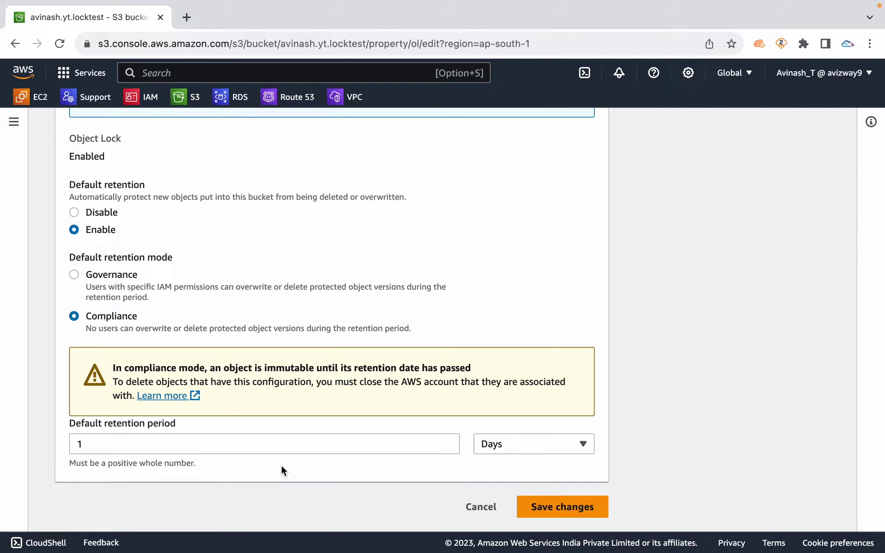
left_click(273, 450)
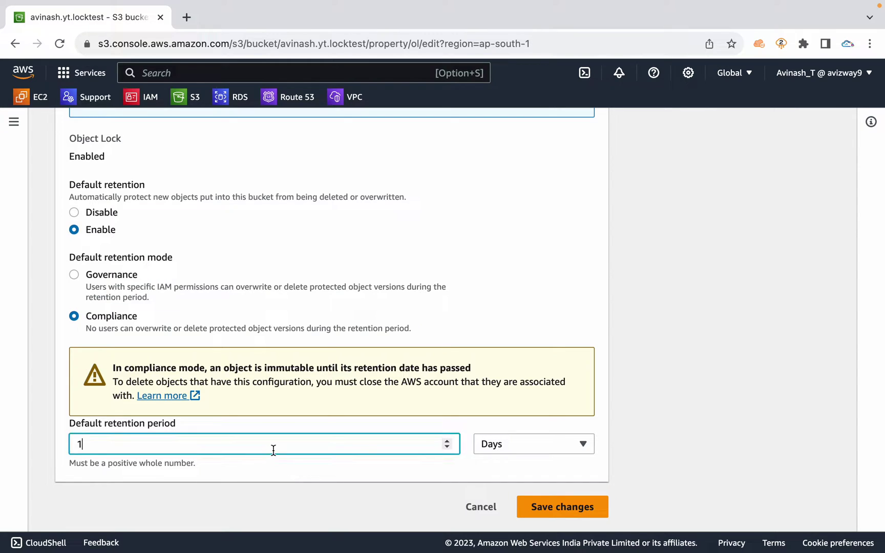
left_click(572, 507)
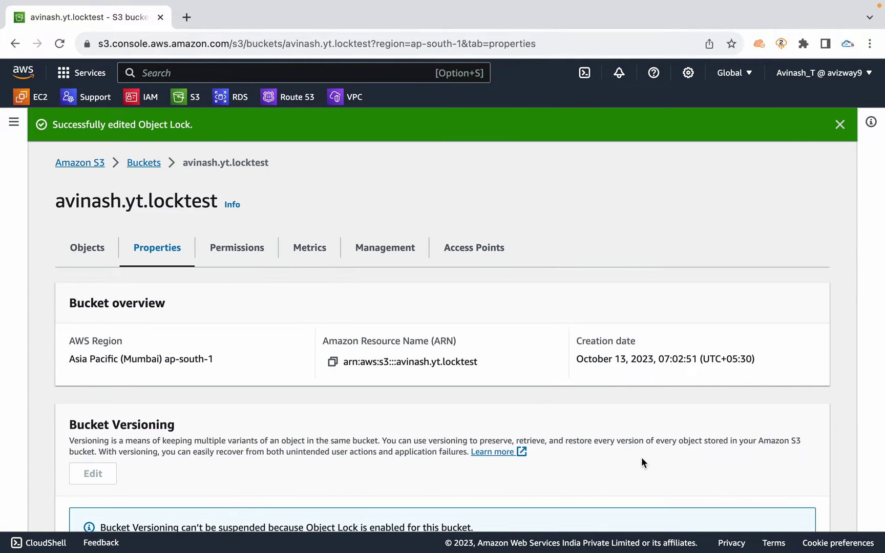
Upload aws-quiz.md from the Desktop folder to the bucket and return to its object list
left_click(84, 248)
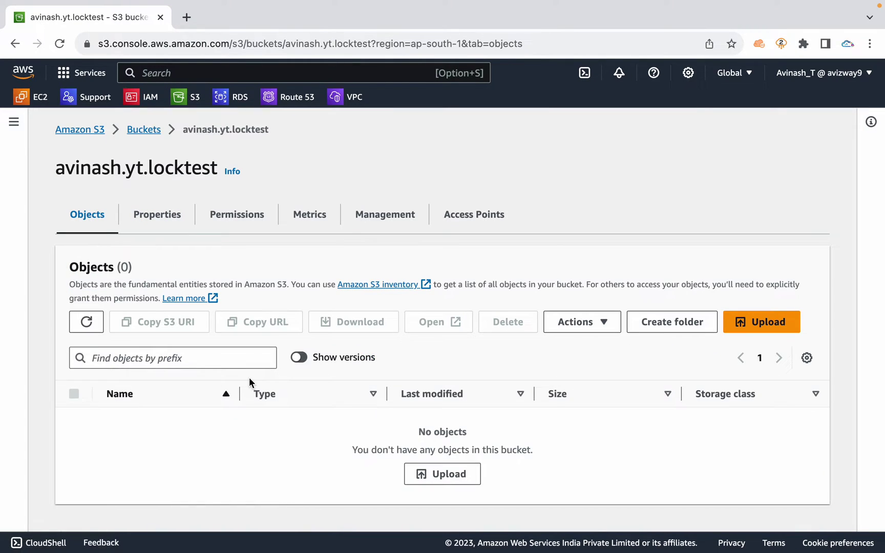
left_click(767, 321)
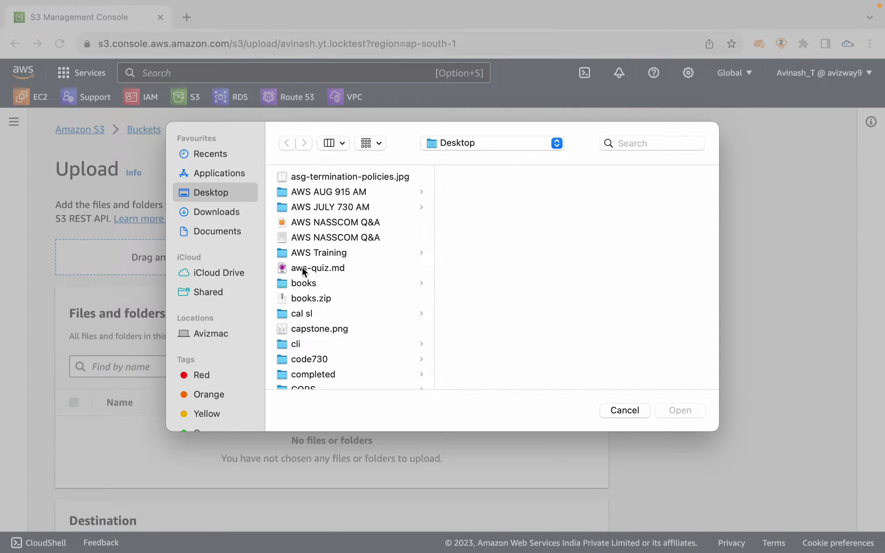
double_click(302, 266)
scroll(614, 399, "down", 5)
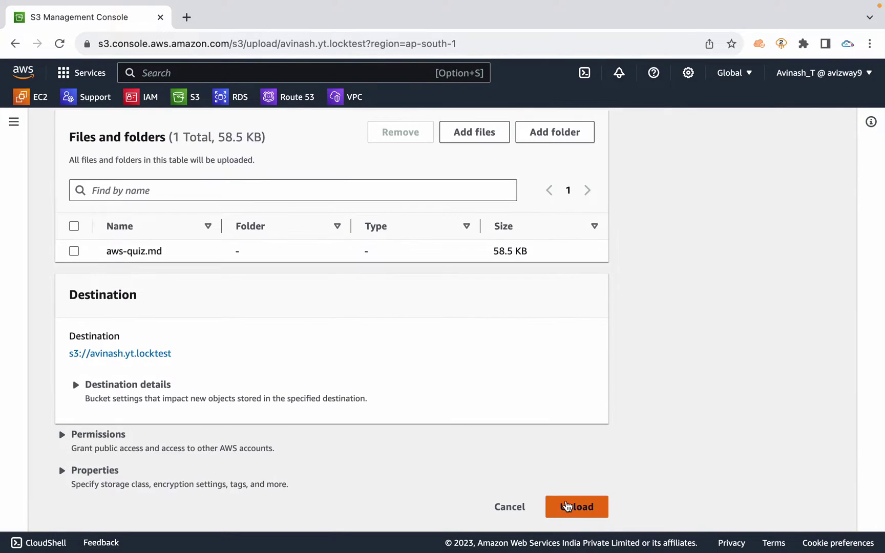
left_click(566, 506)
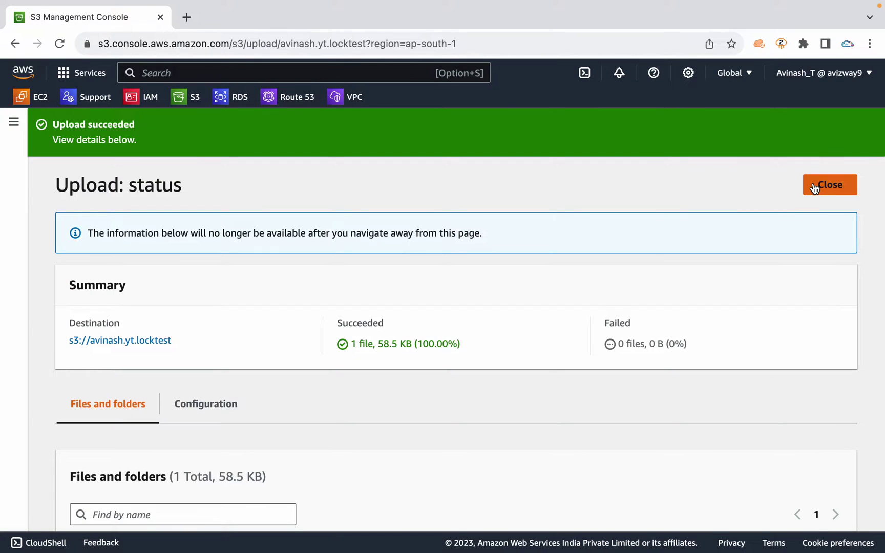
left_click(814, 188)
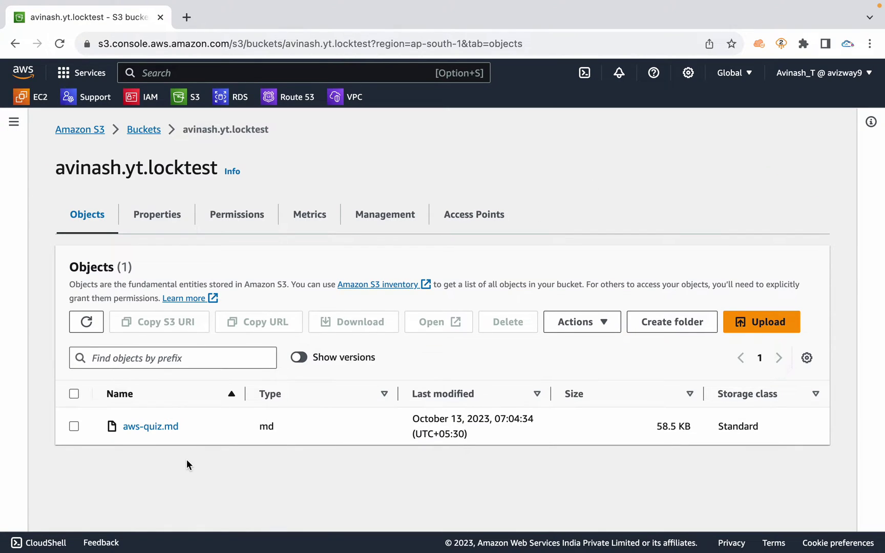
Delete aws-quiz.md from the bucket, confirming with "delete", and check the object list
left_click(74, 426)
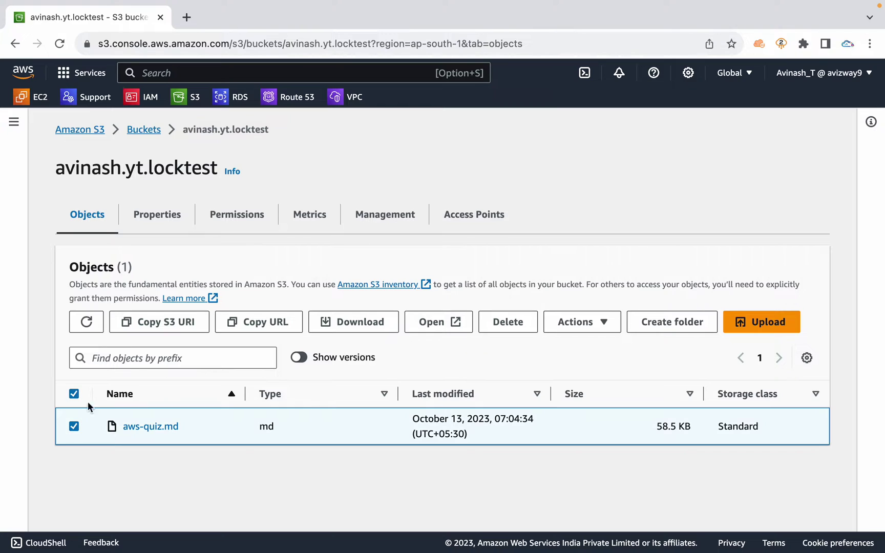
left_click(486, 331)
scroll(217, 410, "down", 5)
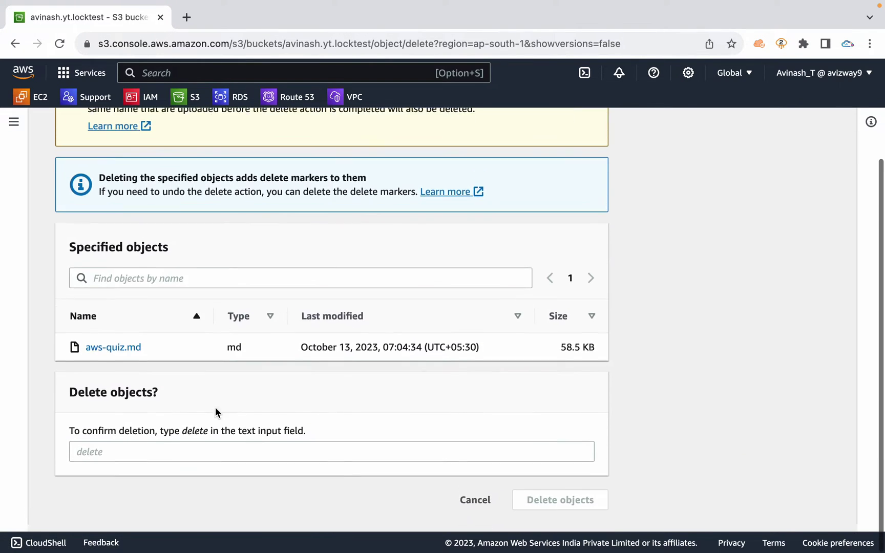
left_click(195, 463)
type("delete")
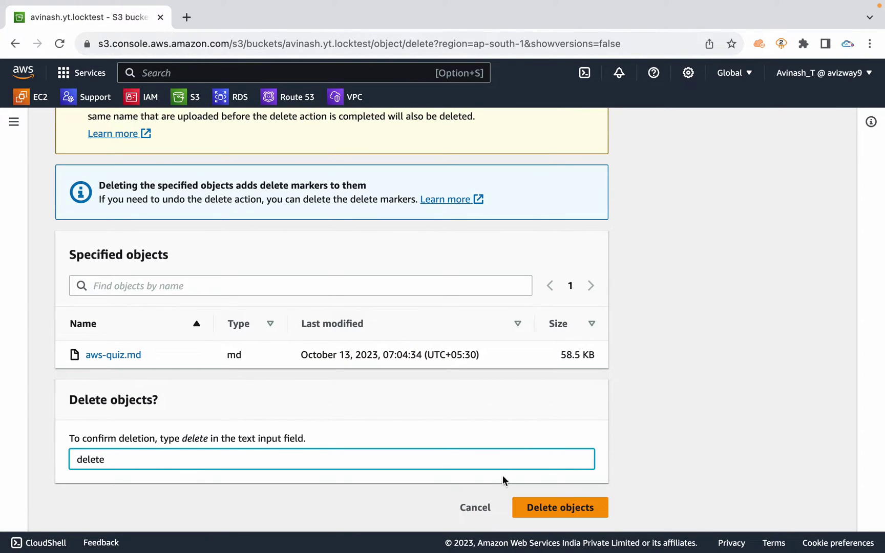
left_click(560, 507)
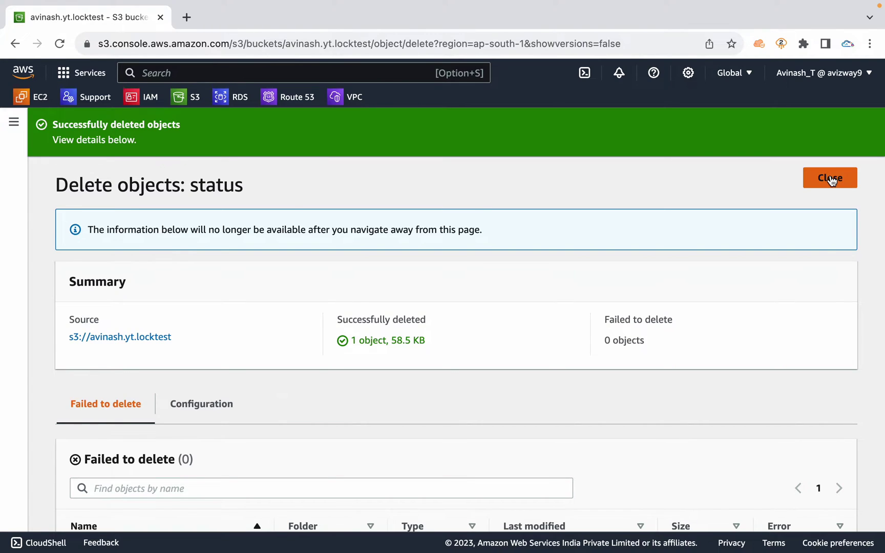
left_click(840, 179)
triple_click(359, 432)
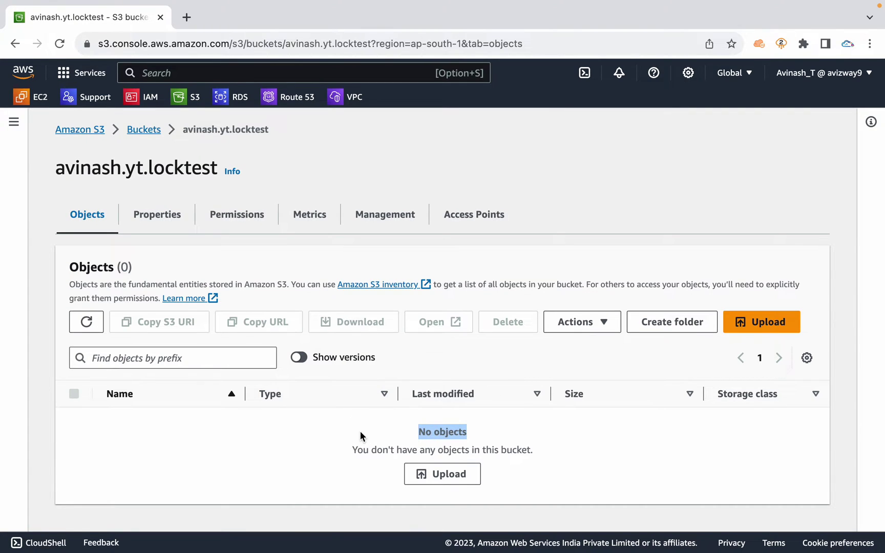
left_click(360, 433)
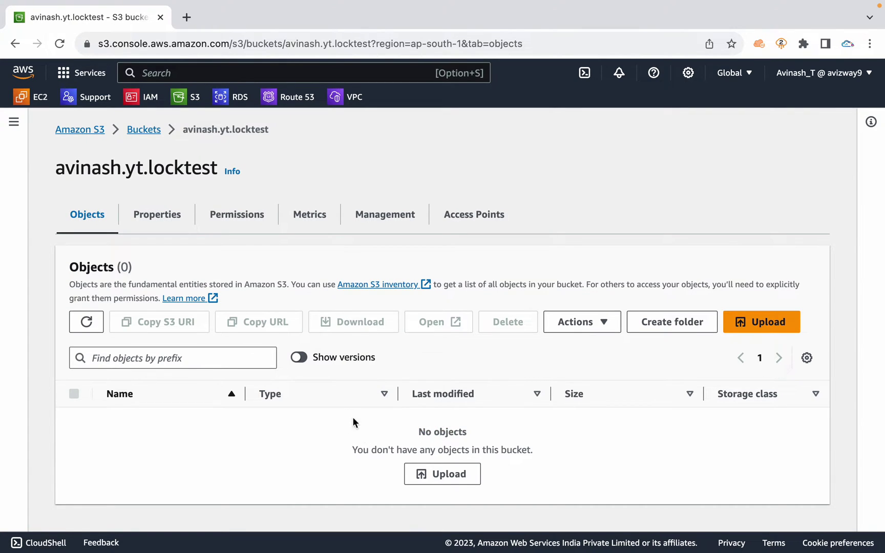
Show the object versions and remove the aws-quiz.md delete marker, confirming with "permanently delete"
left_click(300, 357)
scroll(301, 409, "down", 2)
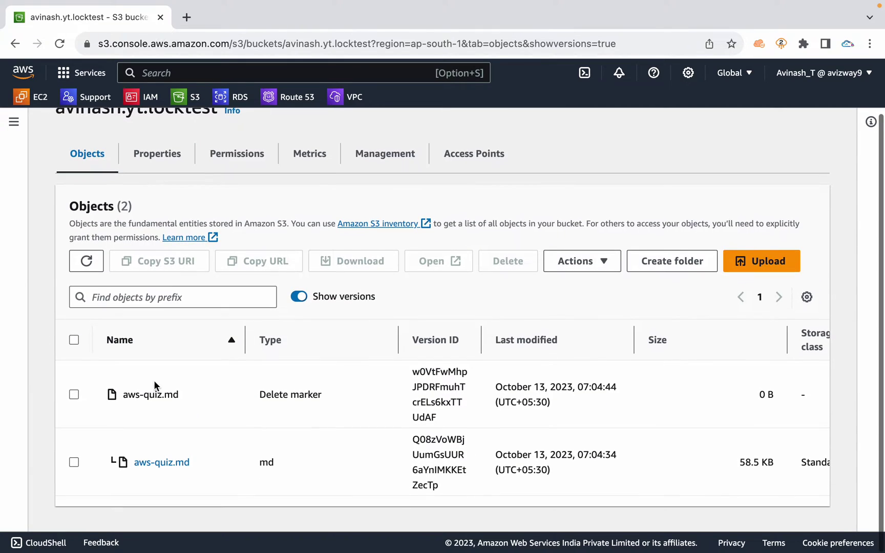
left_click(74, 394)
left_click(508, 266)
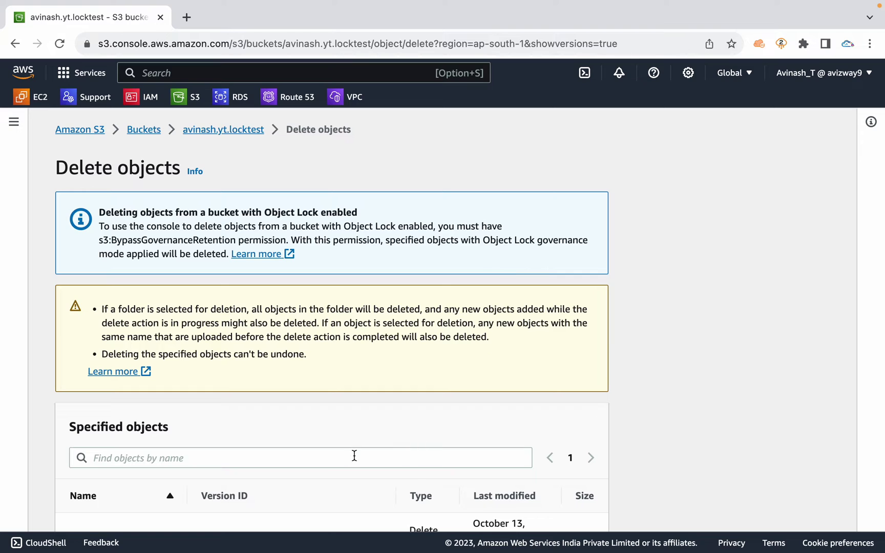
scroll(366, 473, "down", 4)
double_click(225, 436)
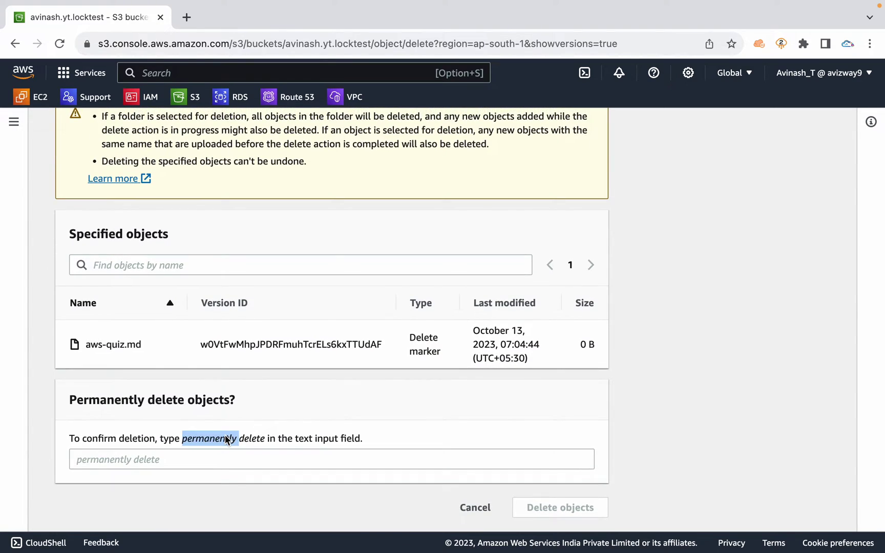
key("shift+Right")
key("shift+Right")
key("shift+Right")
key("shift+Right")
key("shift+Right")
key("shift+Right")
key("shift+Right")
key("super+c")
left_click(231, 463)
key("super+v")
left_click(552, 508)
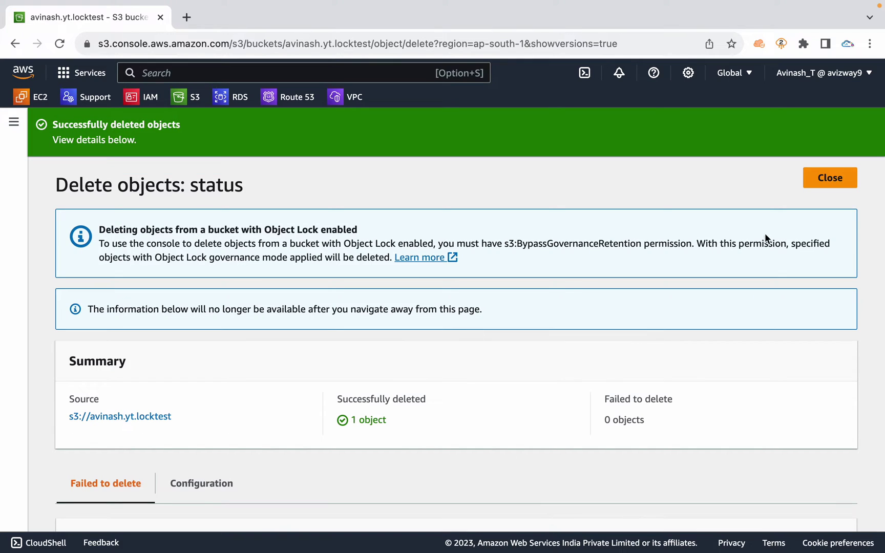
left_click(830, 179)
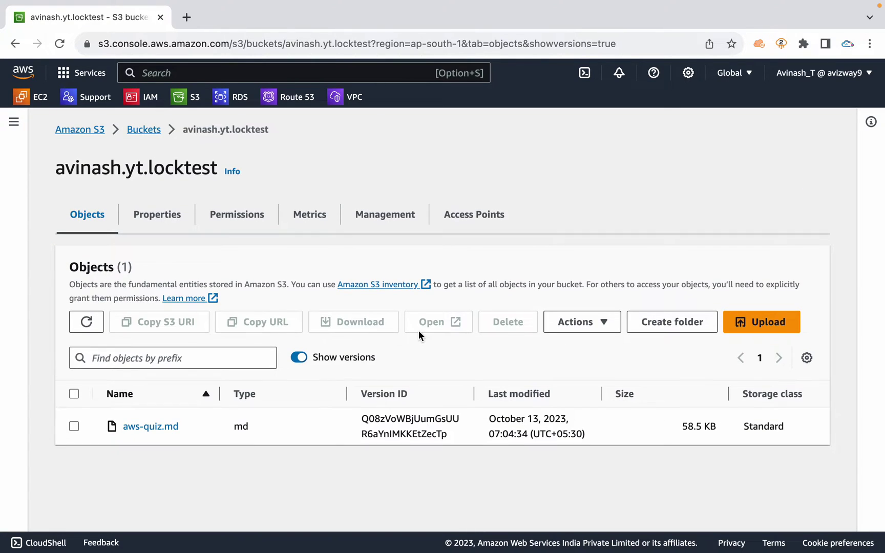
Check aws-quiz.md with versions hidden and shown, and try to delete its remaining version, confirming with "permanently delete"
left_click(300, 357)
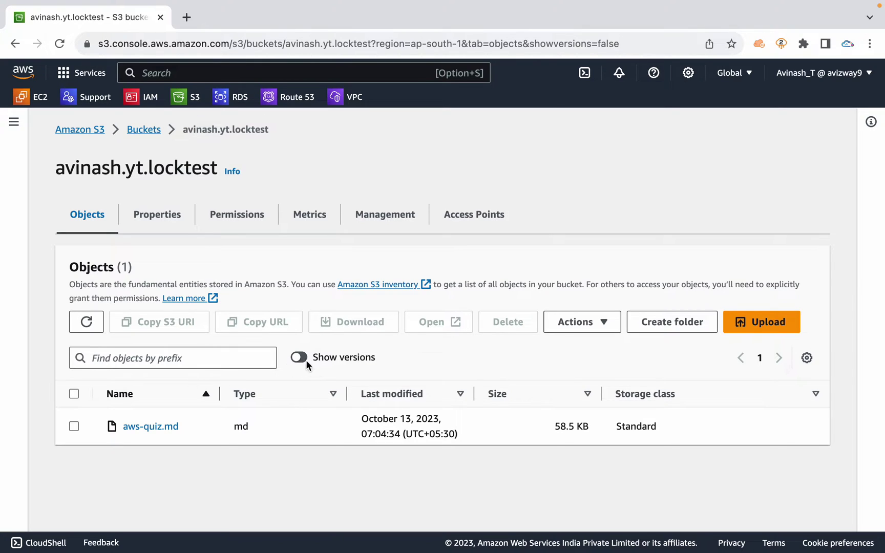
left_click(299, 357)
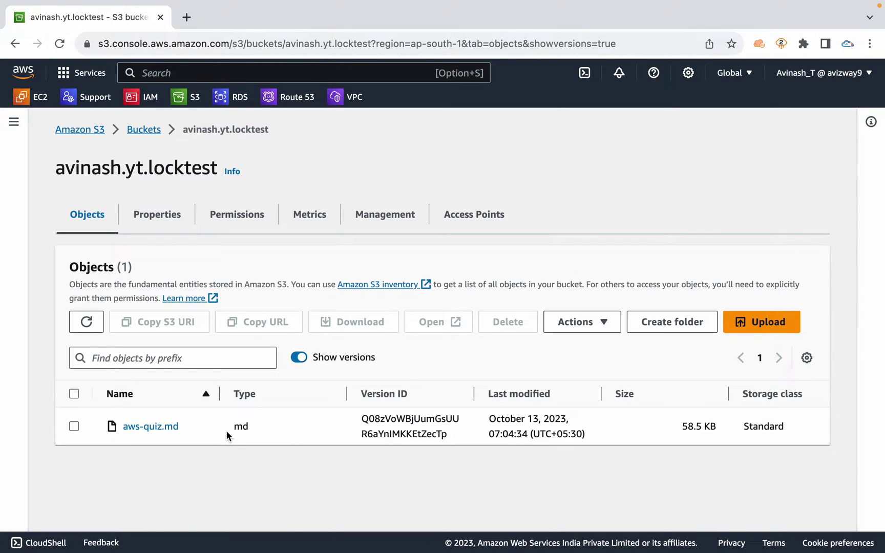
left_click(74, 426)
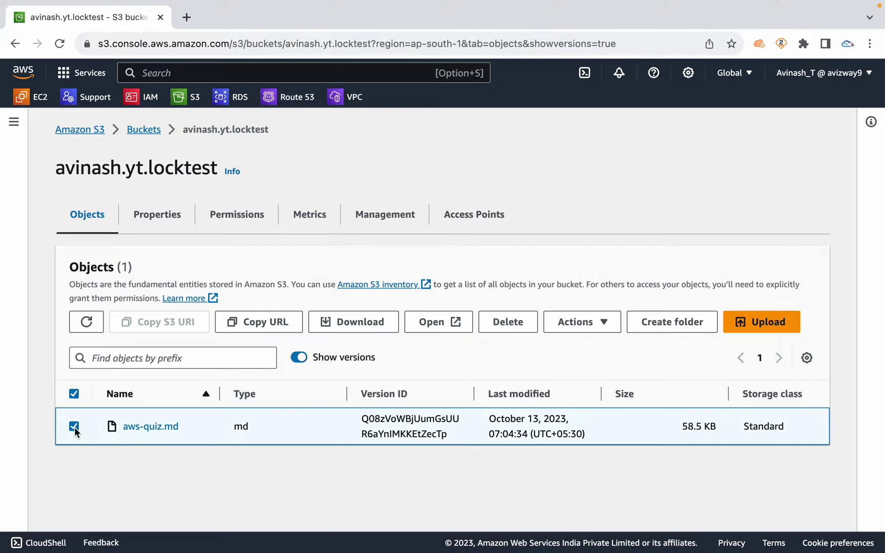
left_click(498, 331)
scroll(307, 394, "down", 5)
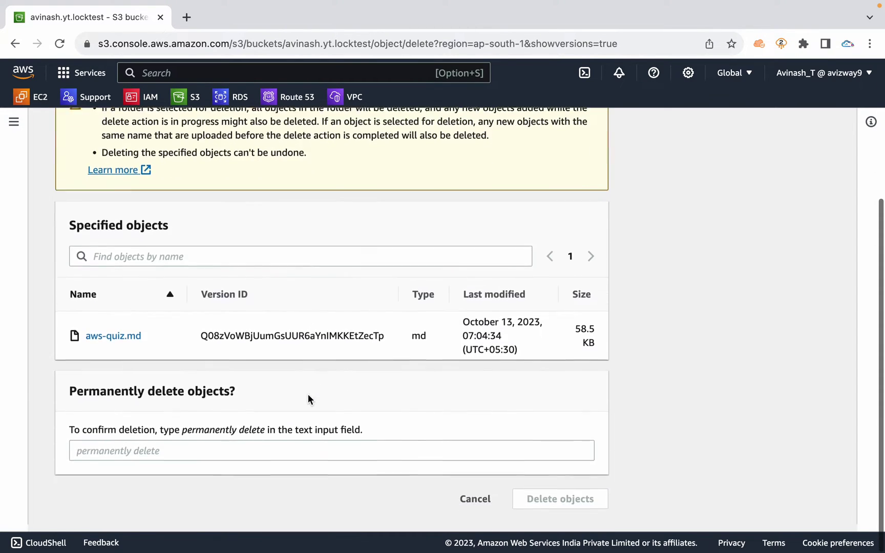
left_click_drag(182, 439, 264, 438)
key("super+c")
left_click(223, 458)
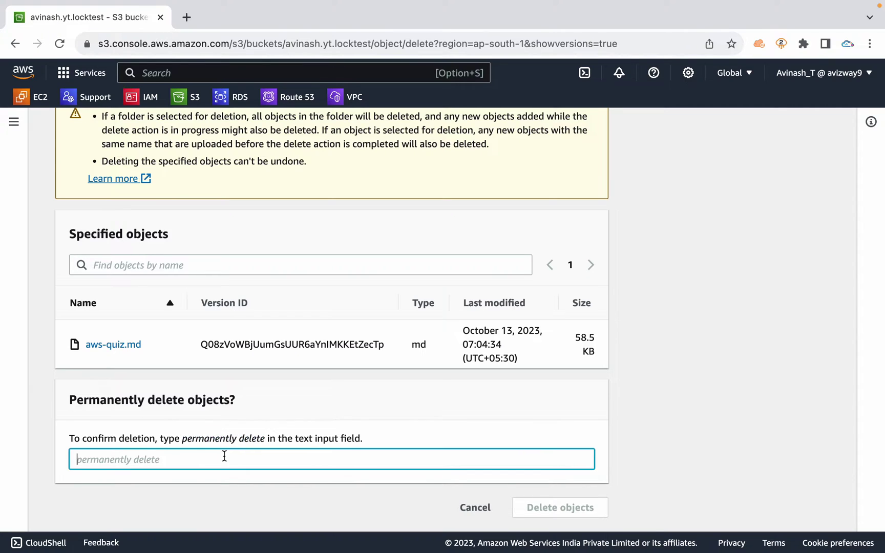
key("super+v")
left_click(559, 508)
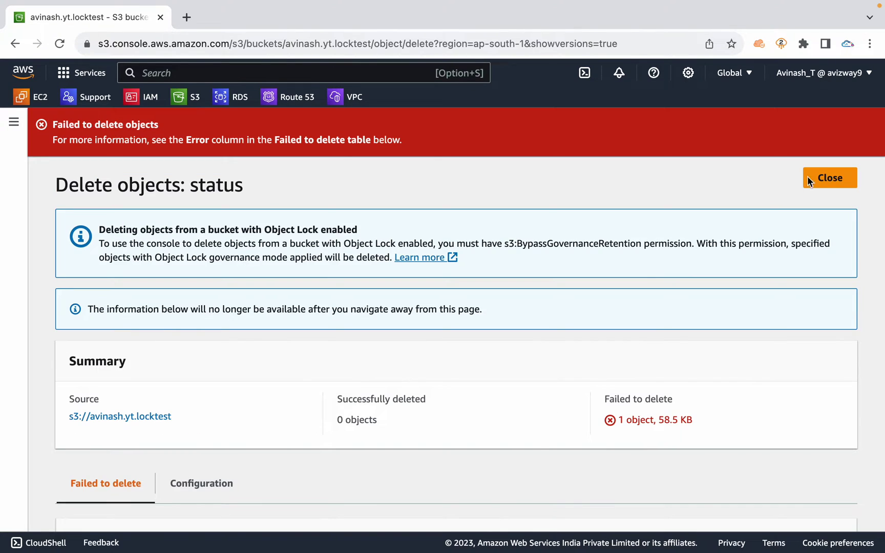
left_click(809, 178)
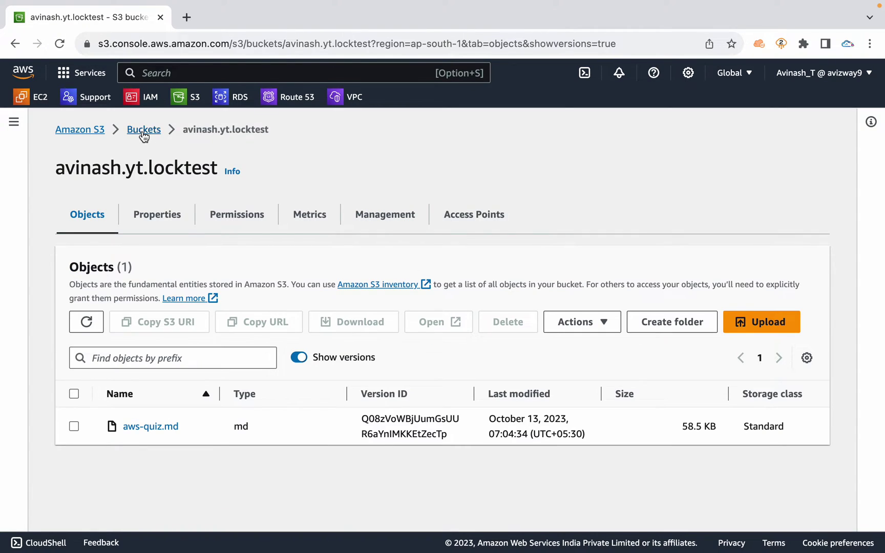
Try to empty the avinash.yt.locktest bucket from the bucket list, confirming with "permanently delete"
left_click(144, 131)
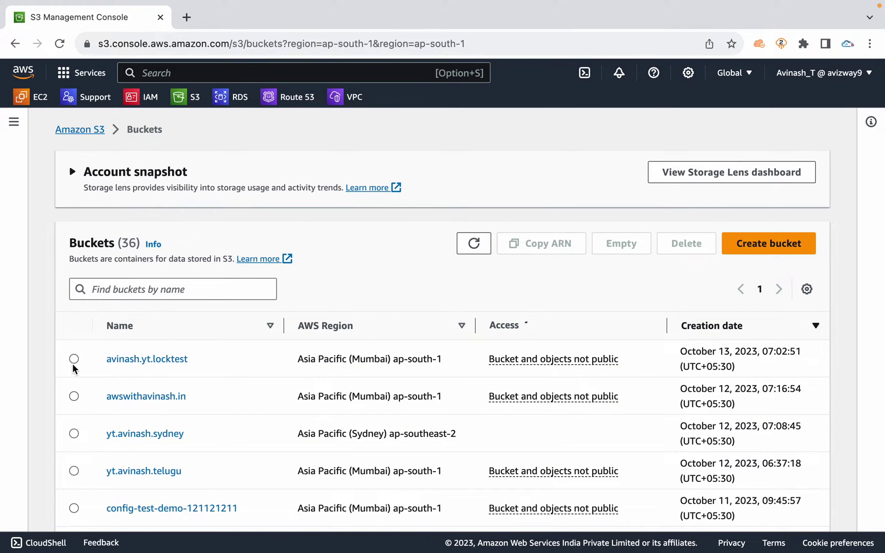
left_click(73, 360)
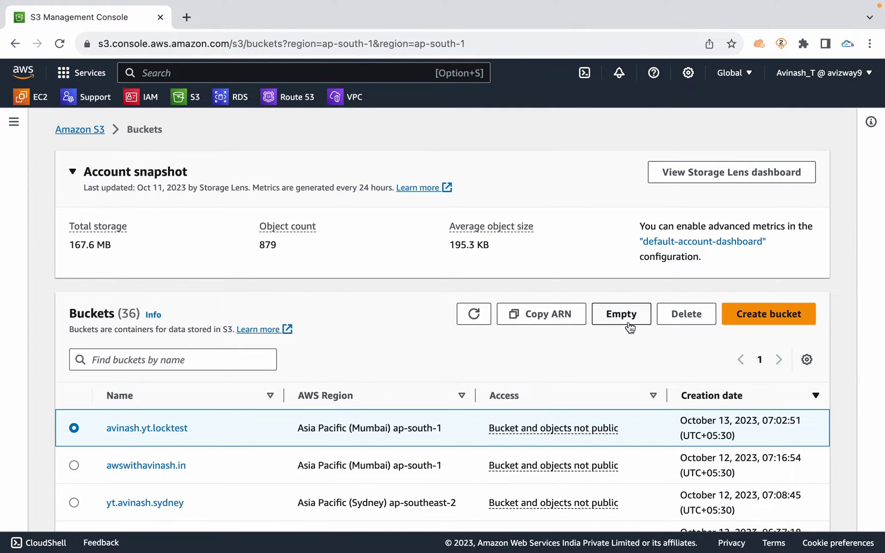
left_click(620, 314)
scroll(333, 347, "down", 3)
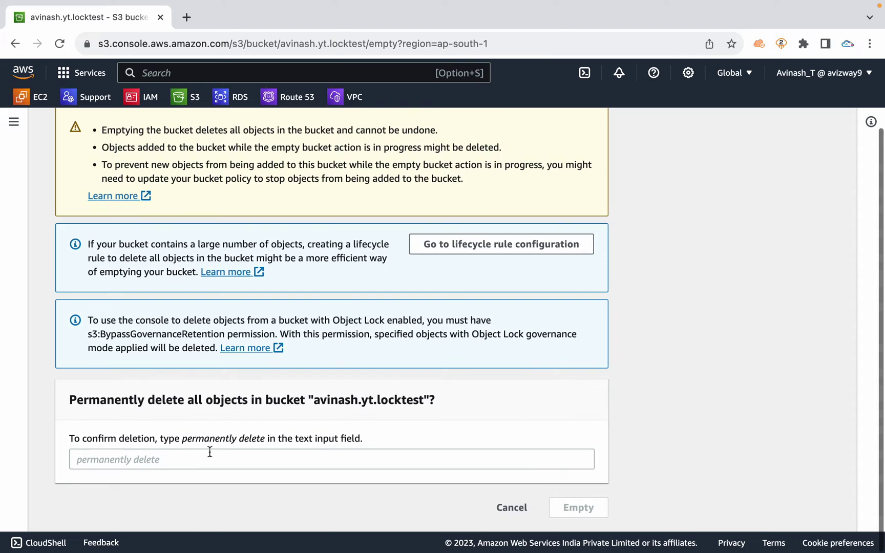
left_click(209, 451)
key("super+v")
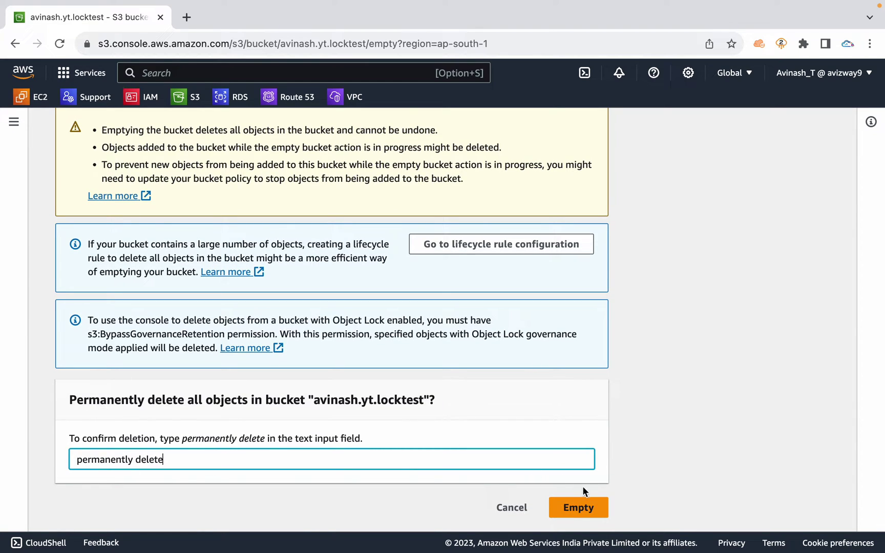
left_click(575, 507)
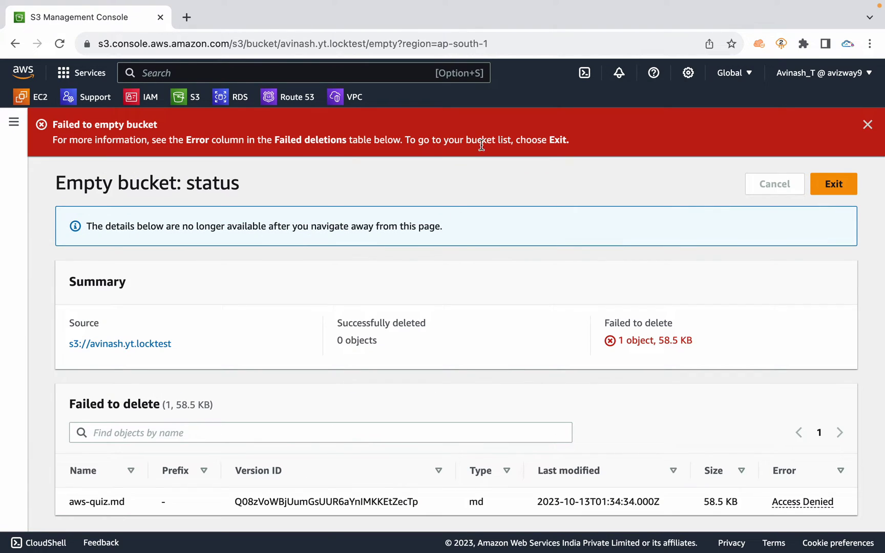
Read the failure details for emptying the bucket and return to the bucket list
triple_click(481, 144)
mouse_move(805, 519)
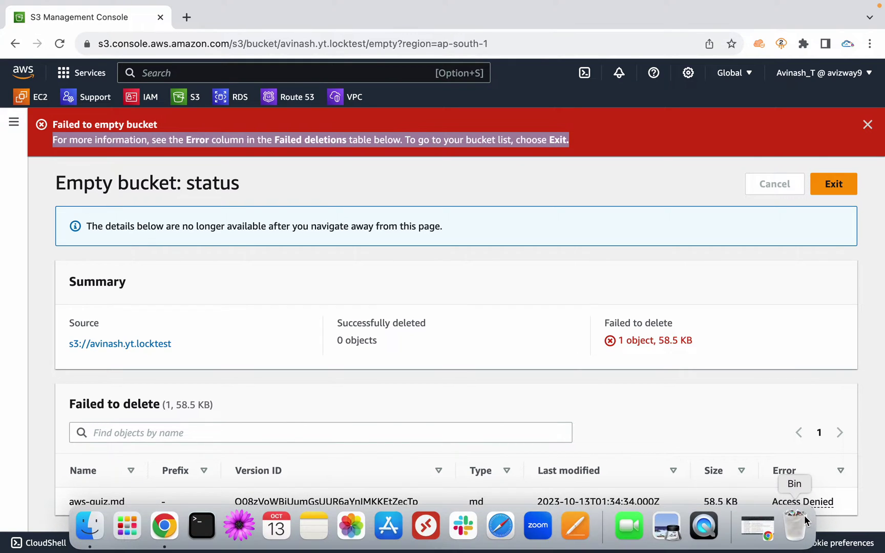
left_click(824, 185)
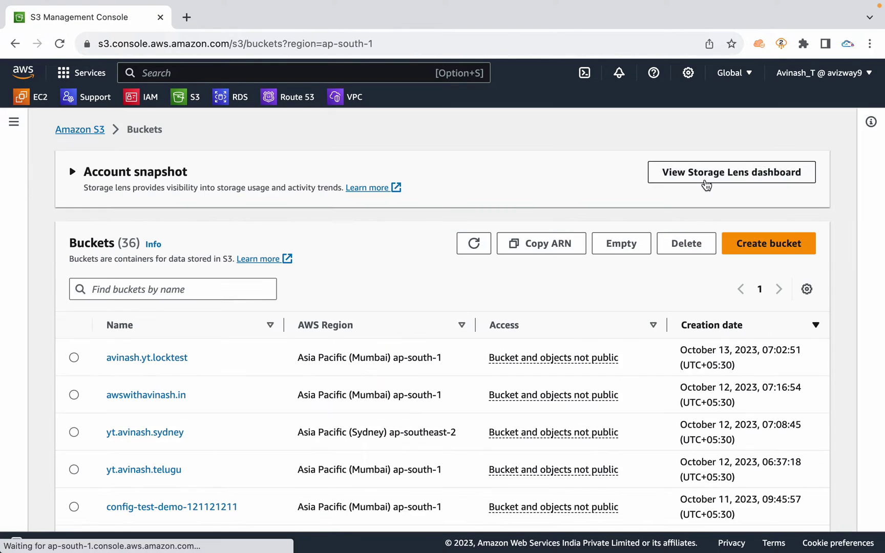
Open aws-quiz.md in the avinash.yt.locktest bucket and examine its Object Lock status, retention mode and default retention period
left_click(165, 357)
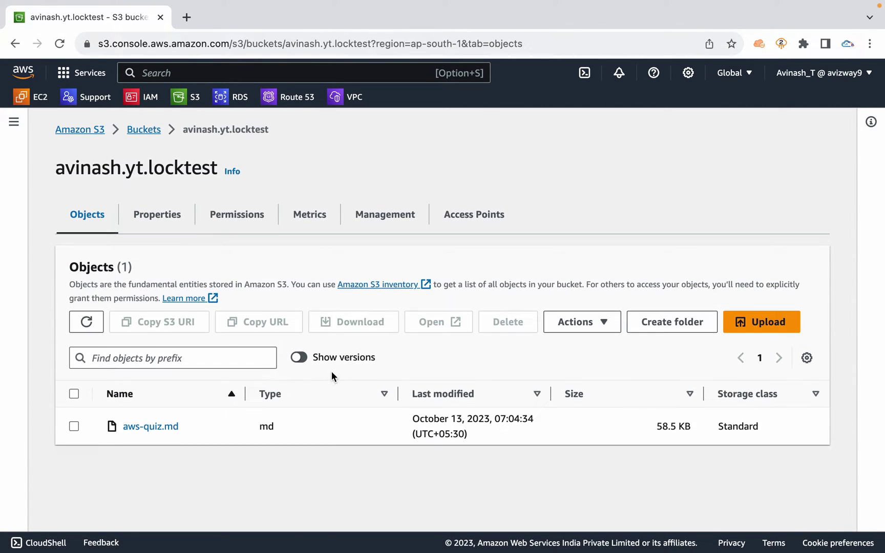
left_click(144, 428)
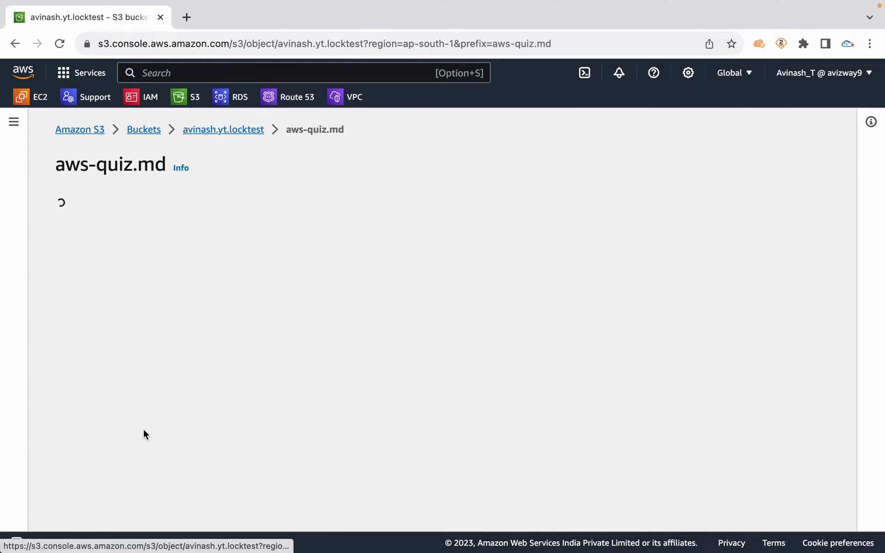
scroll(345, 388, "down", 10)
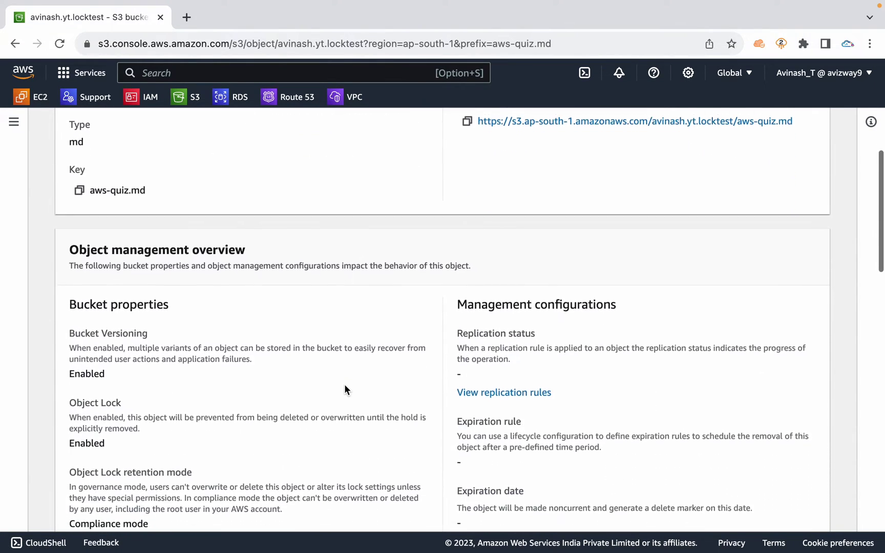
left_click_drag(116, 308, 99, 296)
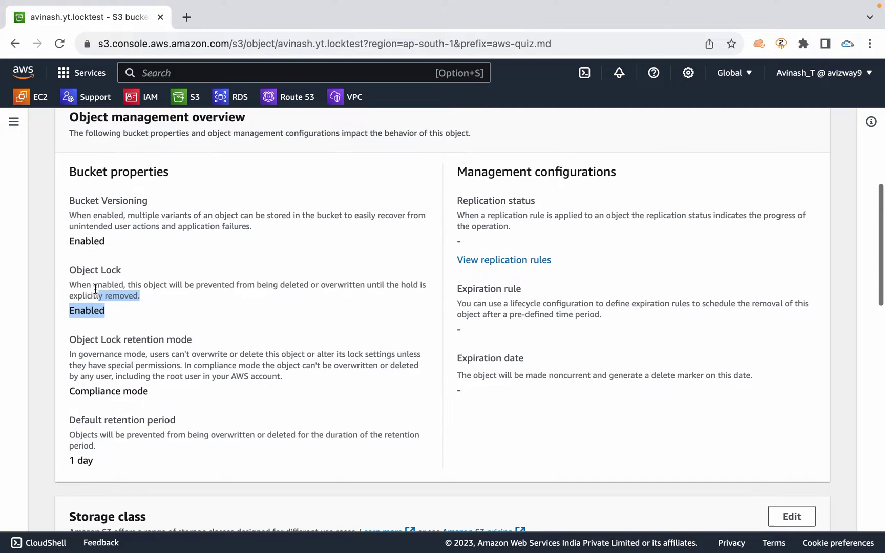
left_click_drag(115, 448, 72, 420)
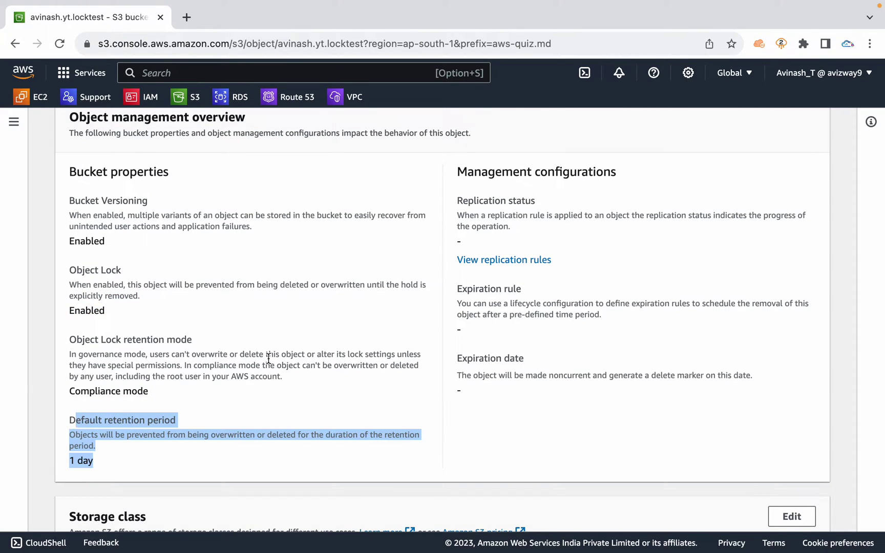
left_click(285, 355)
scroll(286, 355, "up", 10)
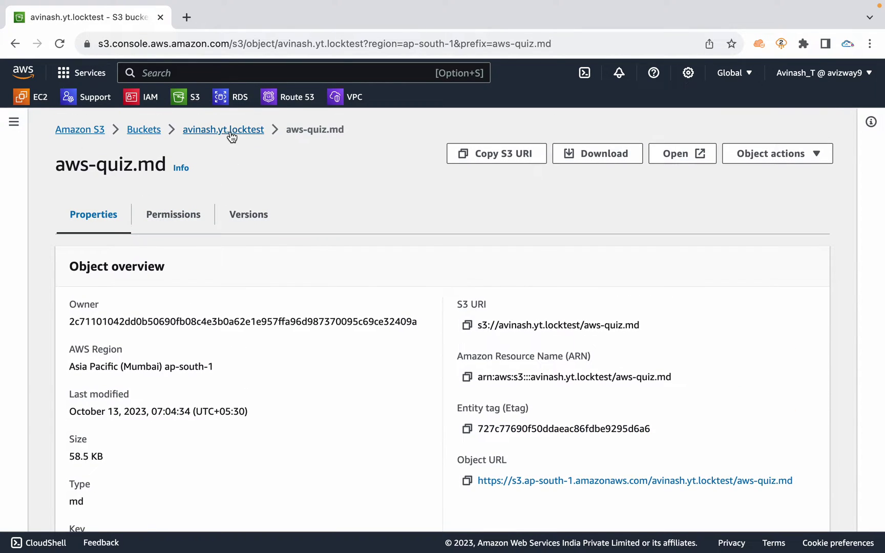
Disable default retention in the Object Lock settings of the avinash.yt.locktest bucket and save the change
left_click(230, 131)
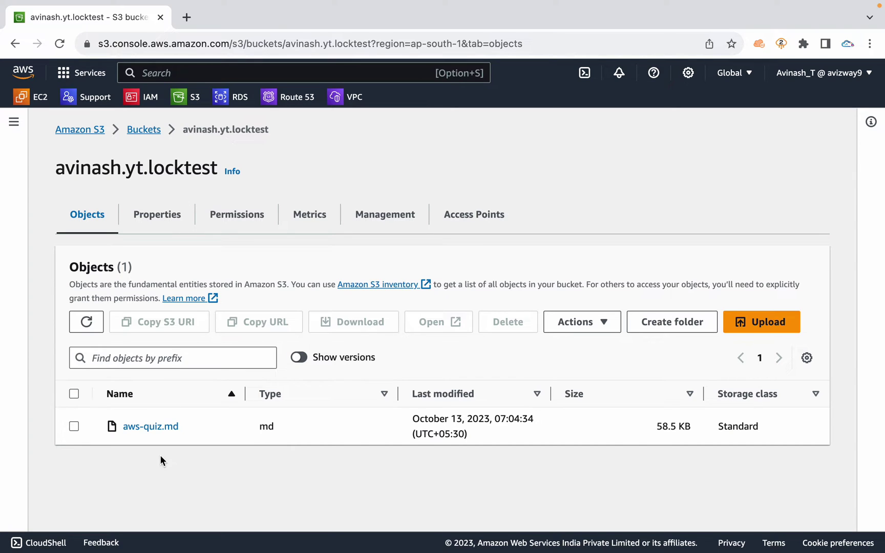
left_click(162, 221)
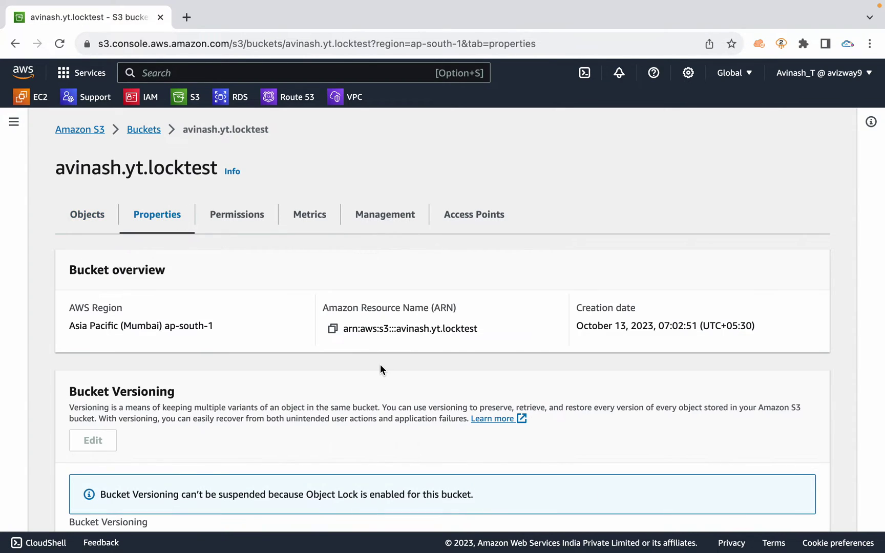
scroll(380, 364, "down", 20)
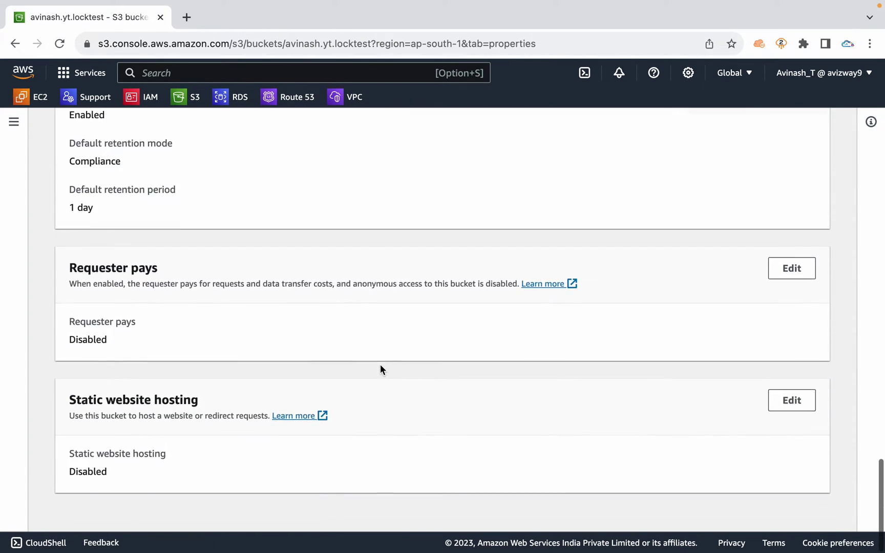
scroll(380, 364, "up", 5)
left_click(791, 241)
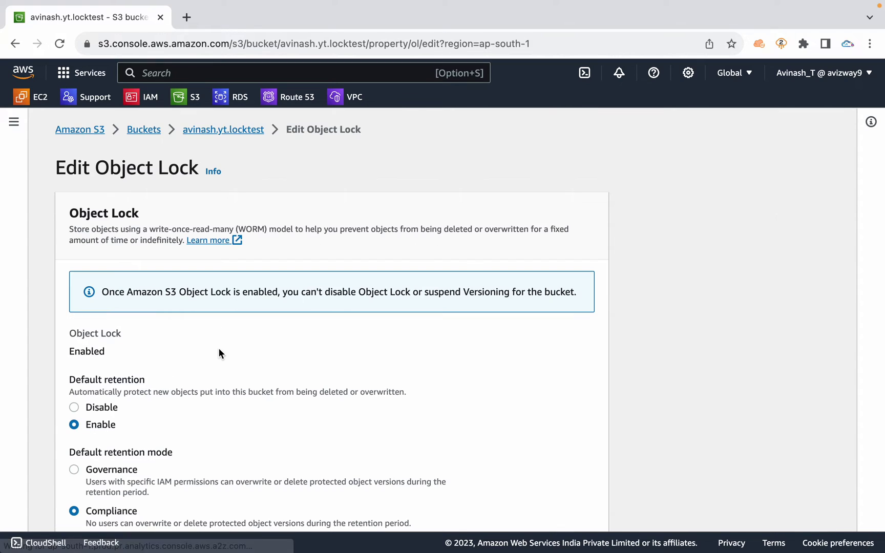
left_click(108, 406)
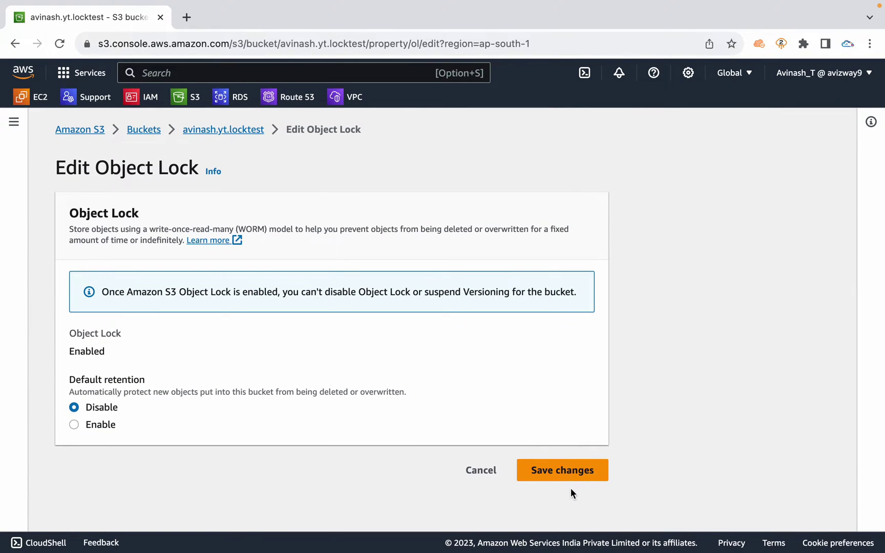
left_click(563, 470)
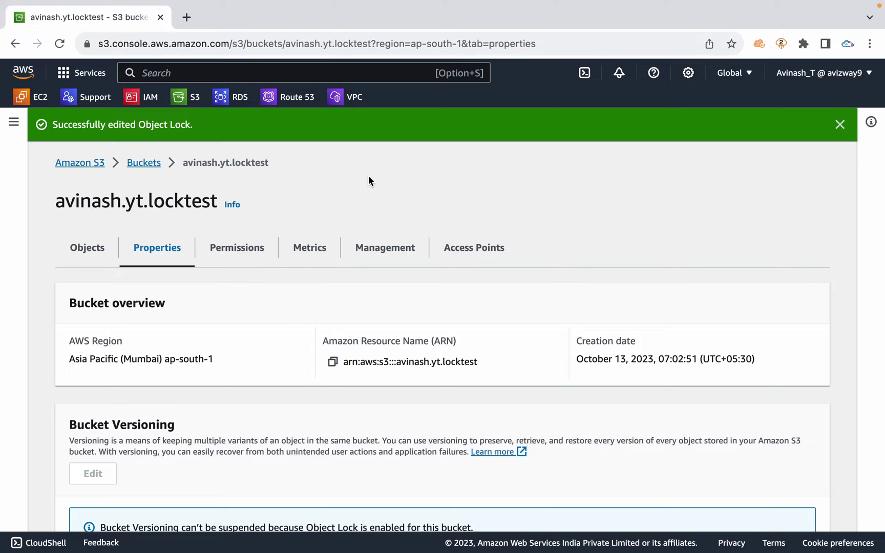
Check the bucket's object list, return to the list of all buckets and collapse the account snapshot
left_click(100, 243)
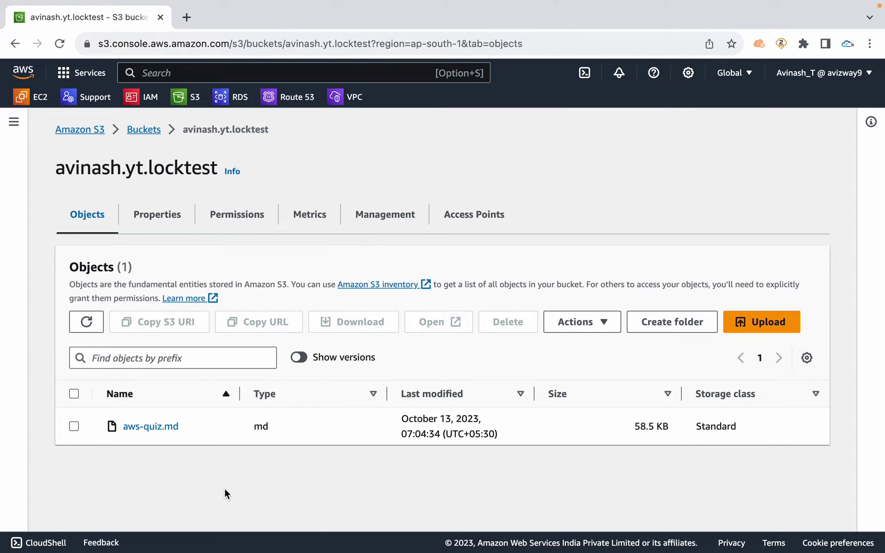
triple_click(95, 170)
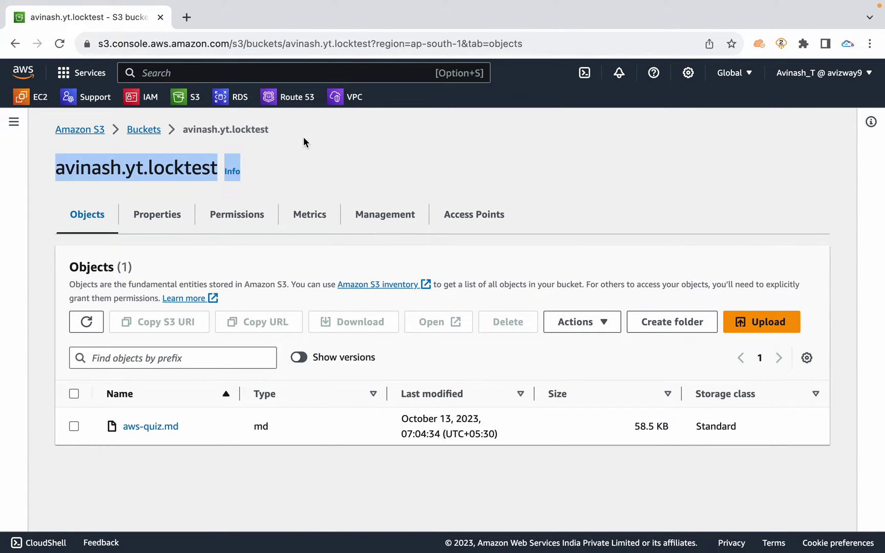
left_click(147, 130)
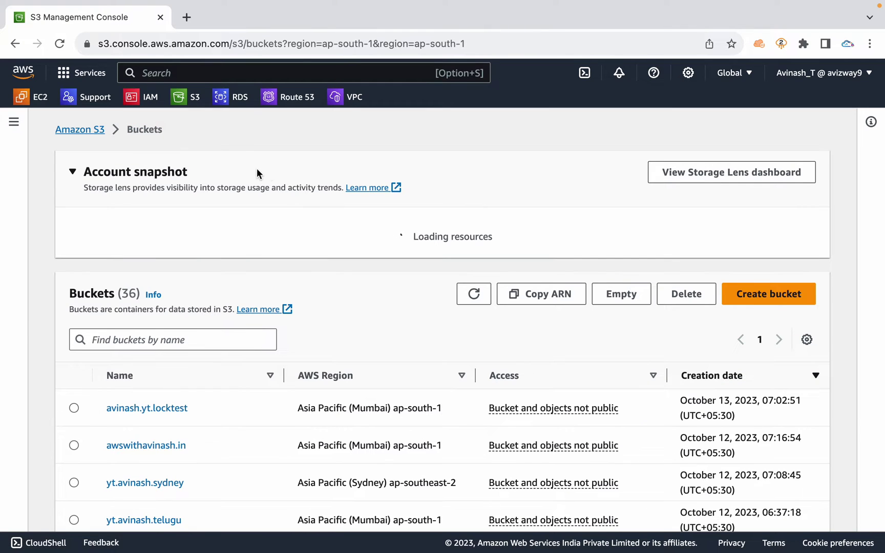
left_click(177, 173)
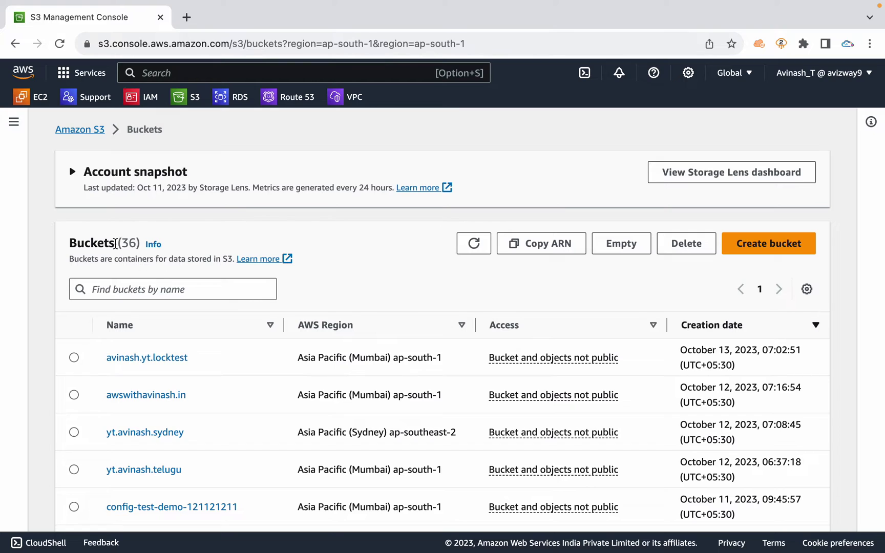
Open the metrics of the avinash.yt.locktest bucket and examine the Storage Class Analysis section
left_click(151, 360)
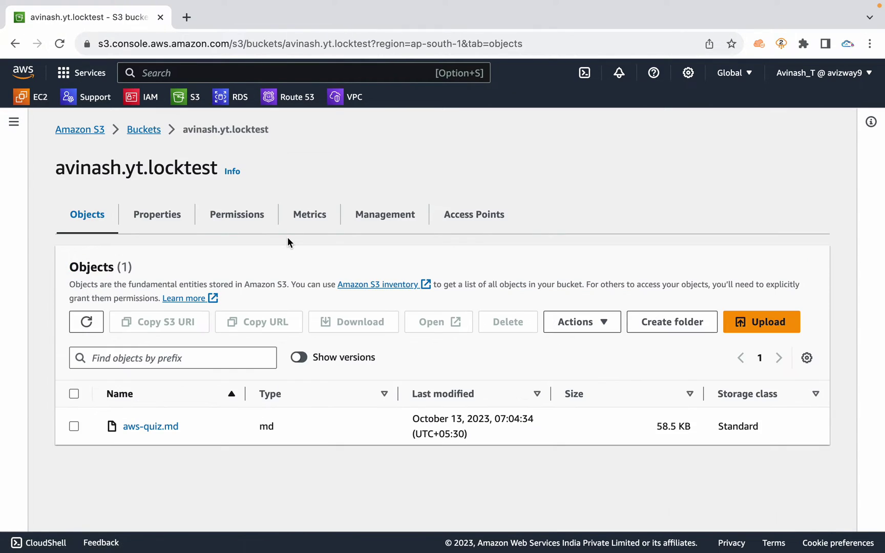
left_click(310, 219)
scroll(341, 342, "down", 3)
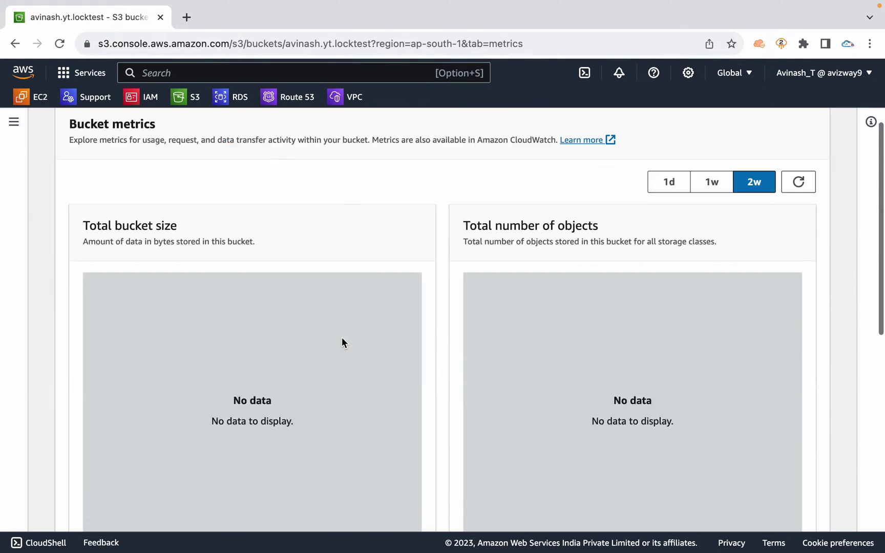
scroll(342, 341, "down", 15)
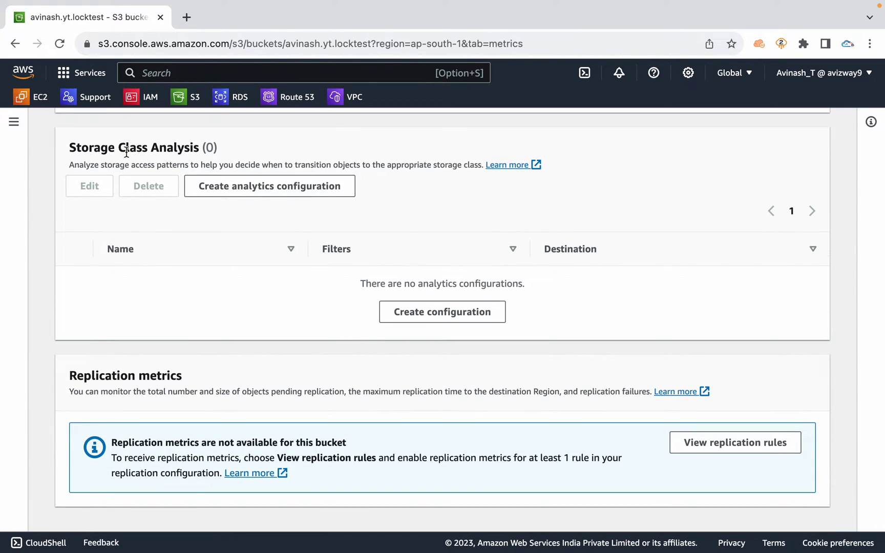
triple_click(127, 152)
scroll(160, 268, "up", 3)
double_click(139, 216)
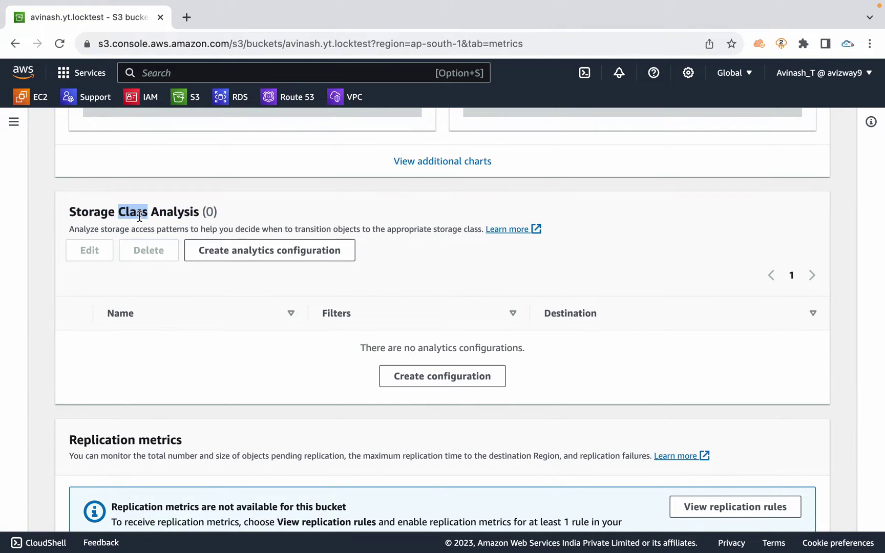
left_click(179, 349)
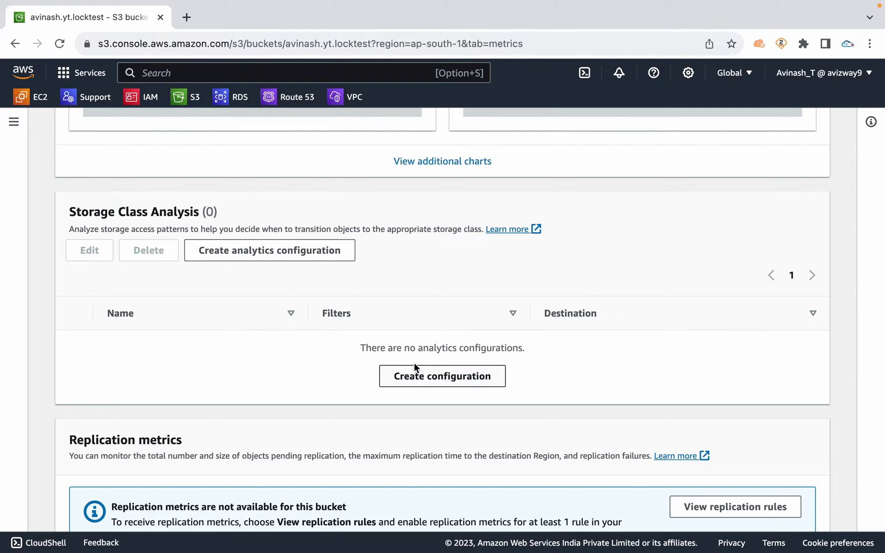
Start a Storage Class Analysis configuration named "sddfsa" that applies to all objects in the bucket
left_click(417, 375)
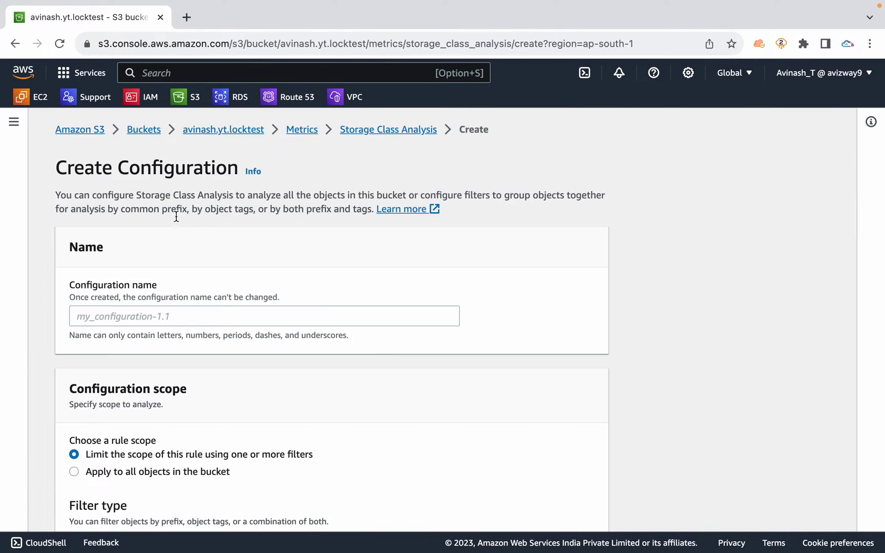
left_click(188, 318)
type("sddfsa")
scroll(187, 318, "down", 2)
scroll(154, 290, "down", 1)
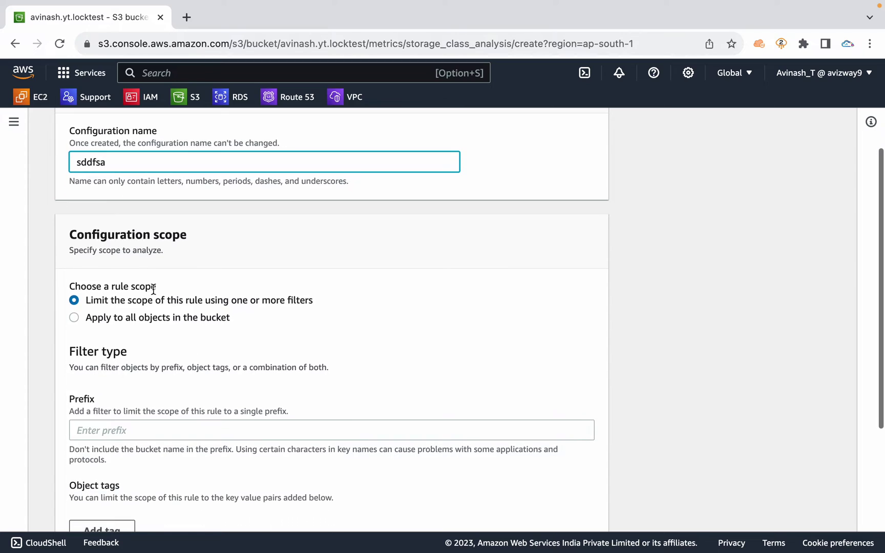
left_click(146, 318)
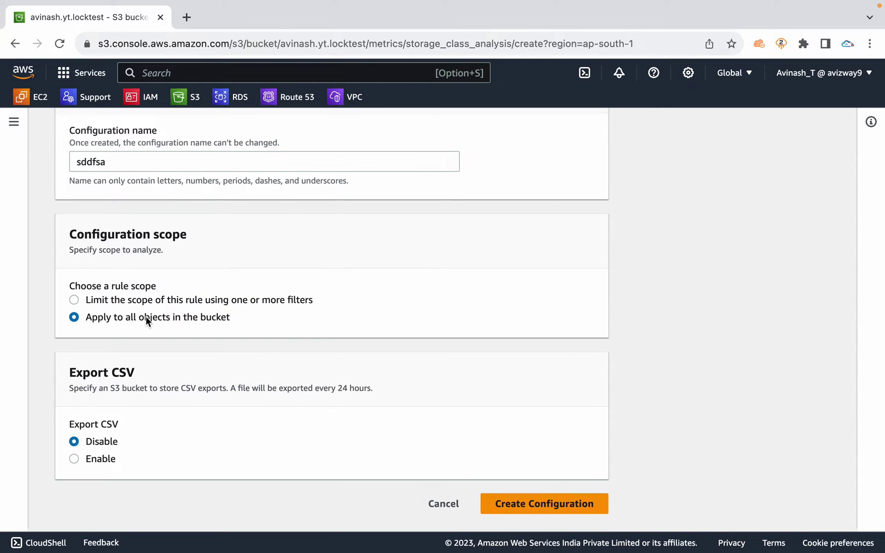
Enable CSV export to the 0310.avinash bucket in this account, create the configuration and read the report delivery notice
left_click(100, 460)
scroll(115, 407, "down", 3)
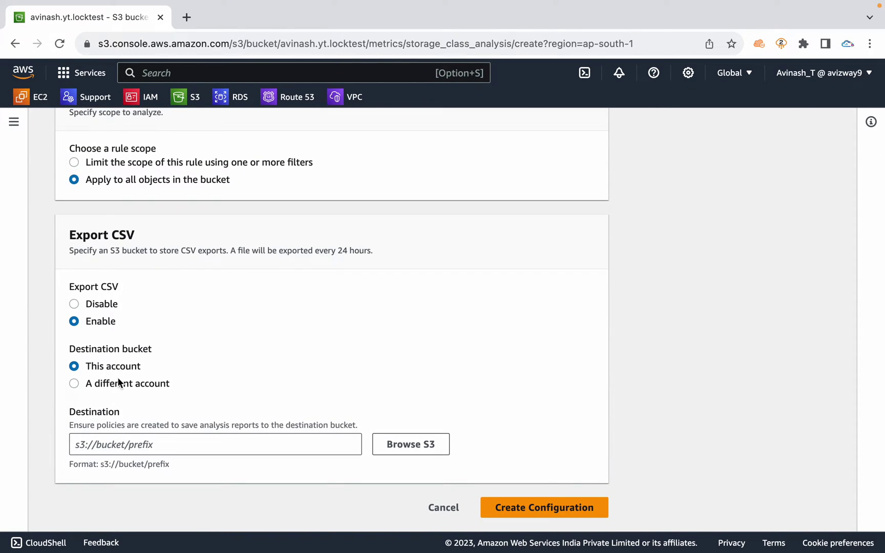
left_click(406, 447)
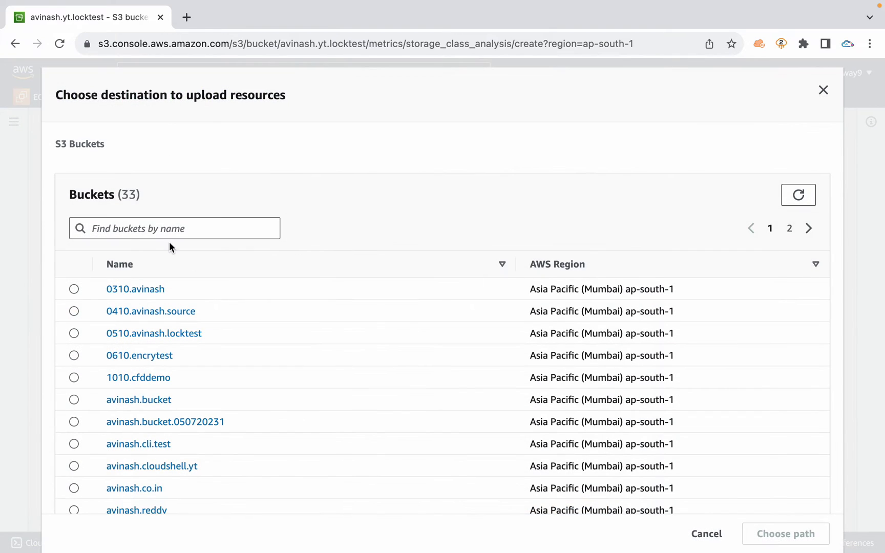
left_click(72, 289)
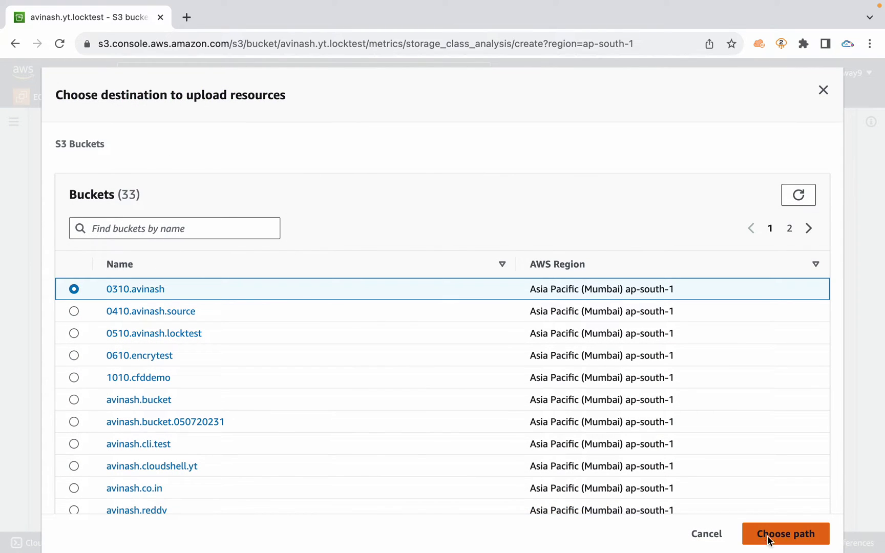
left_click(741, 535)
left_click(562, 505)
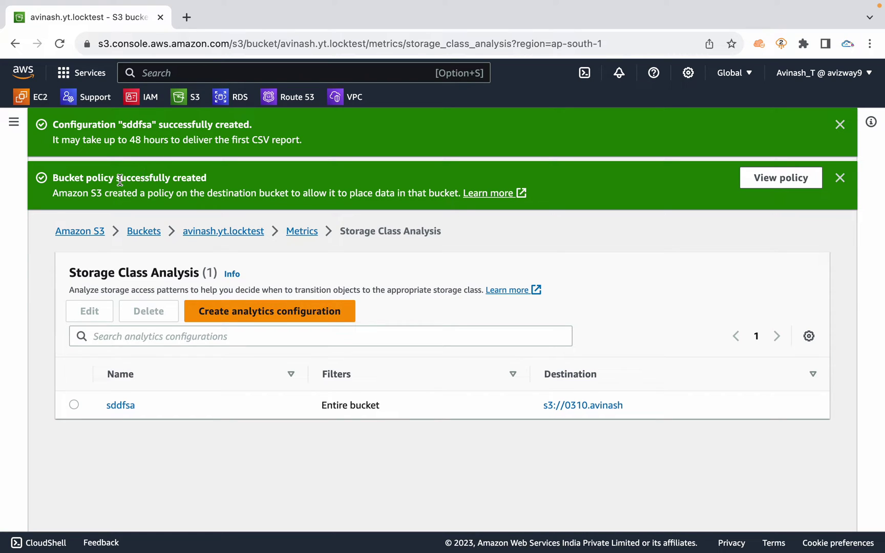
triple_click(117, 126)
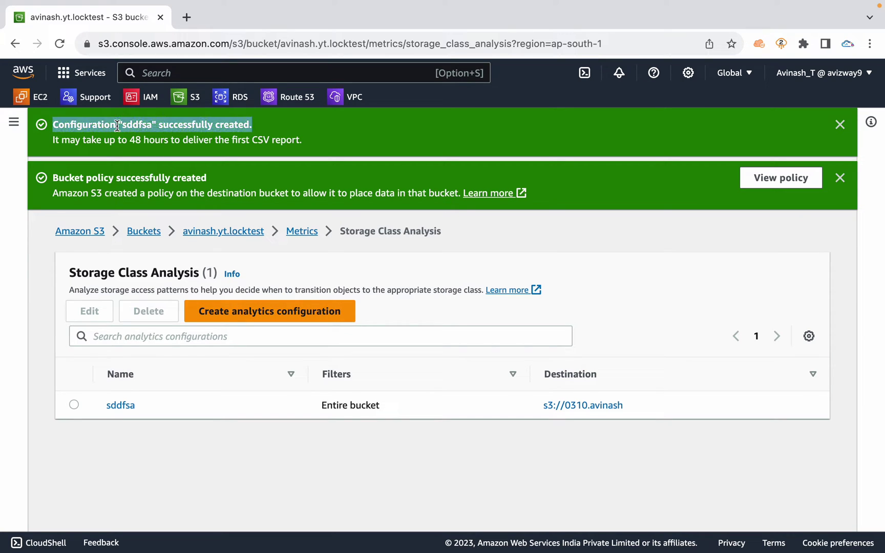
triple_click(145, 138)
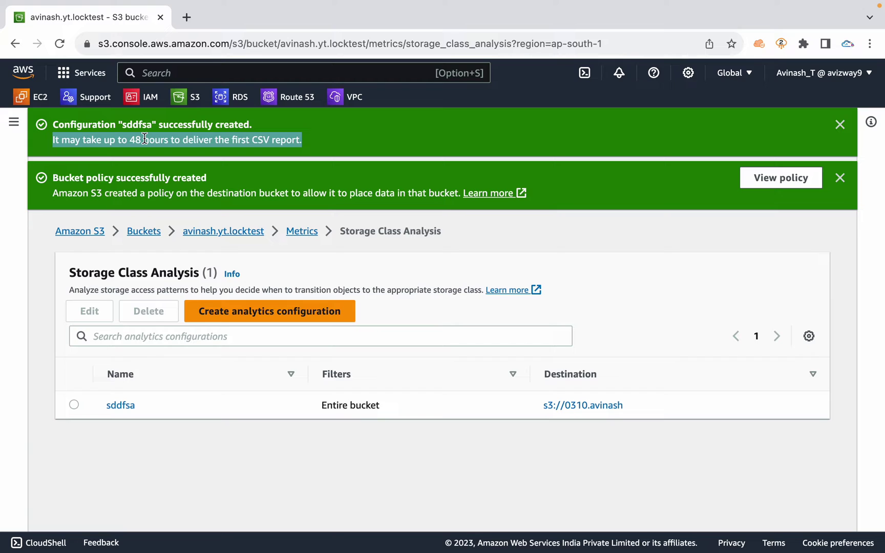
Examine the lifecycle rules and replication rules of the avinash.yt.locktest bucket
left_click(300, 229)
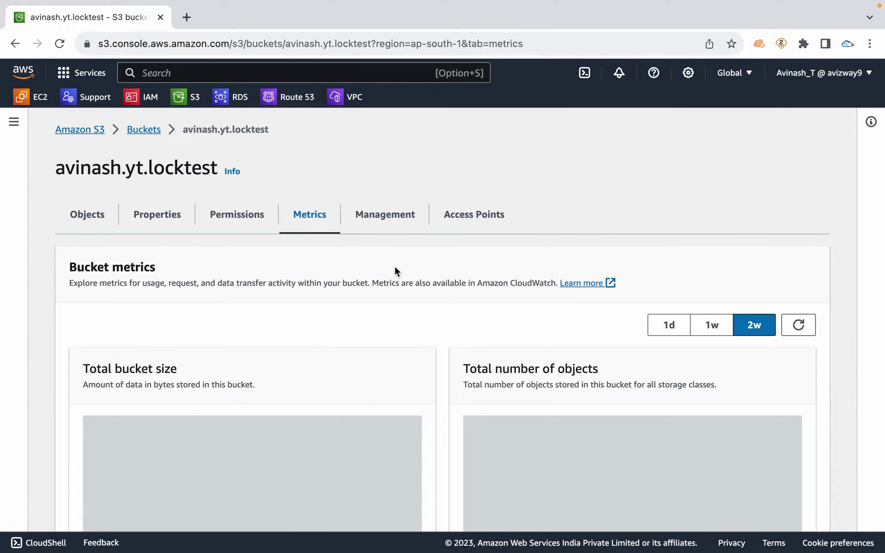
left_click(390, 215)
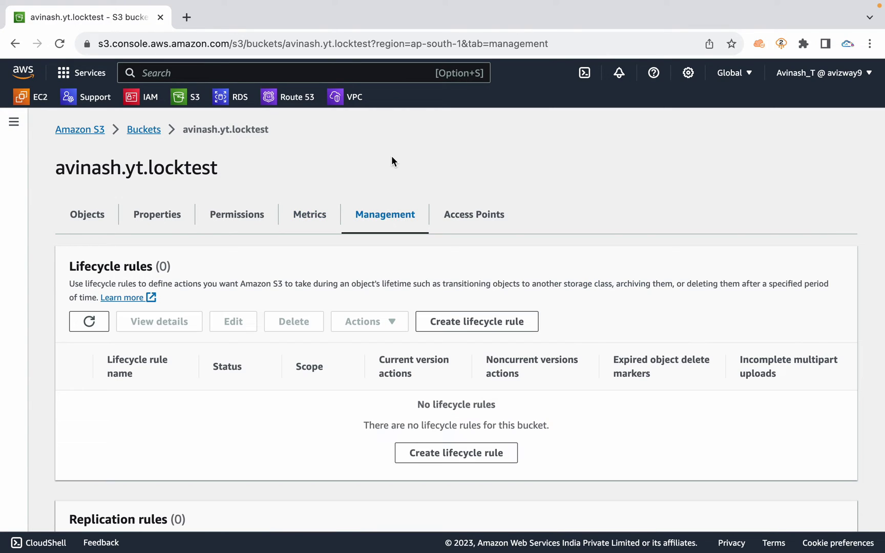
scroll(275, 429, "down", 5)
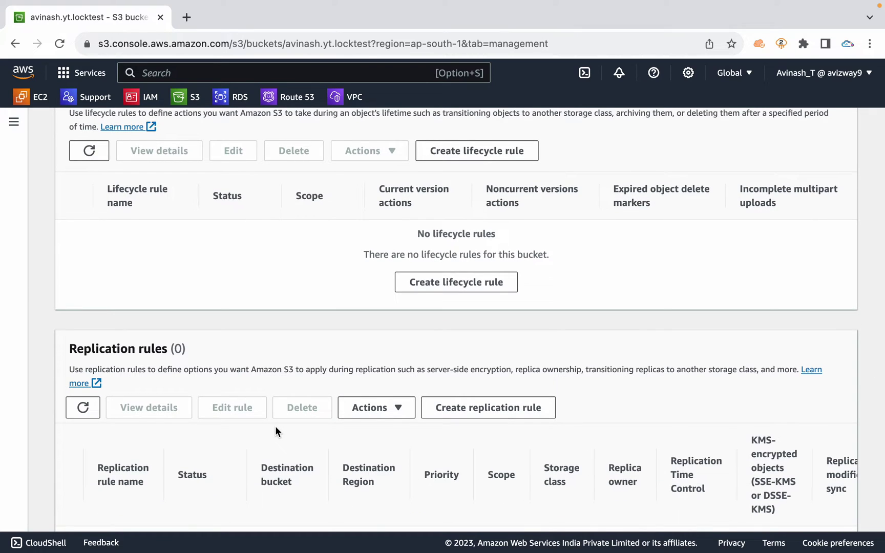
Examine the bucket's inventory configurations section and open the form for creating an inventory configuration to review its scope and report settings
scroll(275, 431, "down", 8)
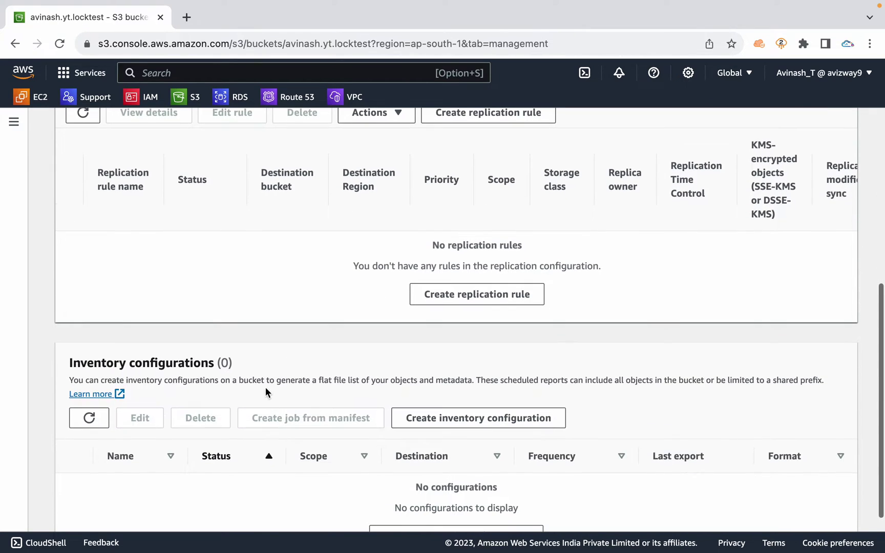
scroll(265, 393, "down", 2)
triple_click(195, 302)
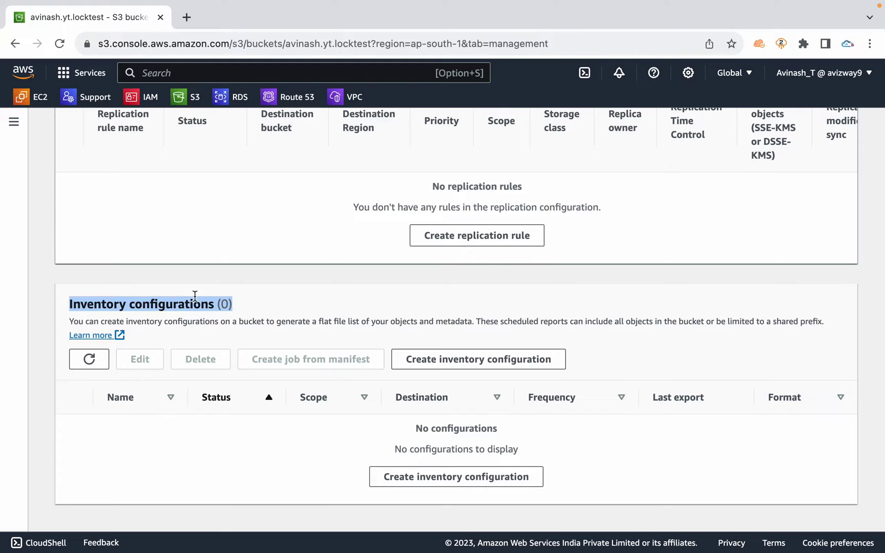
left_click(259, 290)
left_click(451, 359)
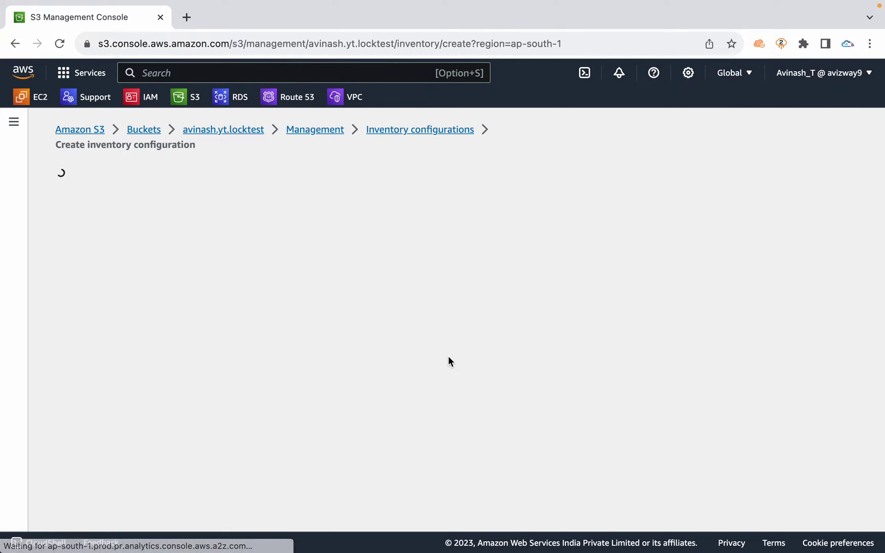
scroll(244, 376, "down", 5)
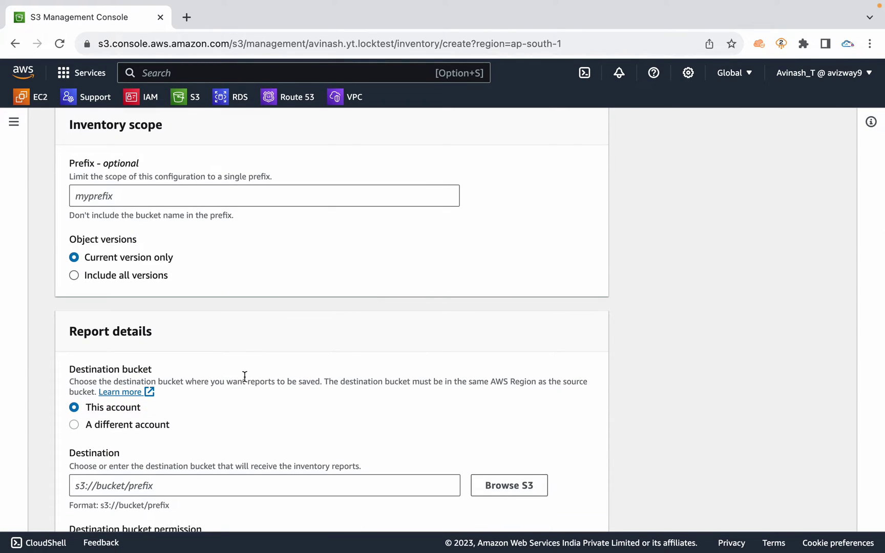
scroll(244, 377, "up", 5)
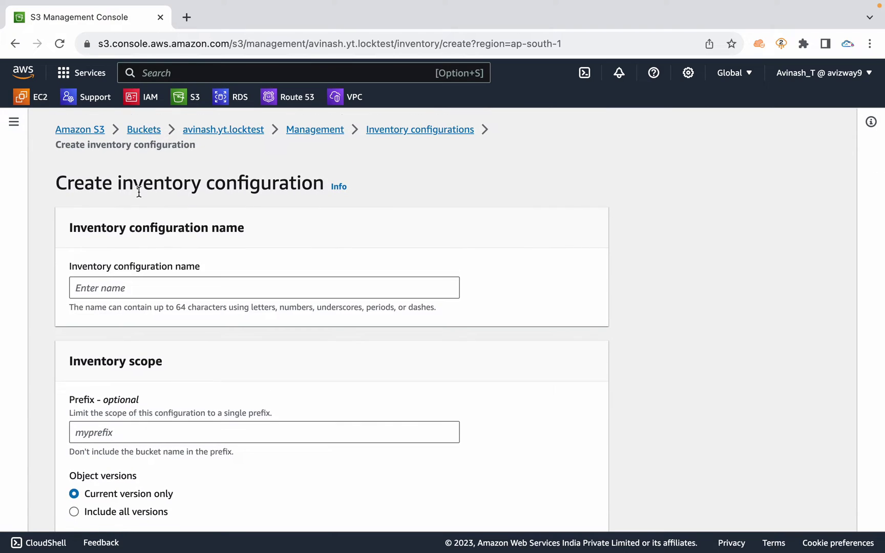
triple_click(138, 191)
Leave the inventory configuration form unsaved and return to the objects list of the avinash.yt.locktest bucket
left_click(417, 129)
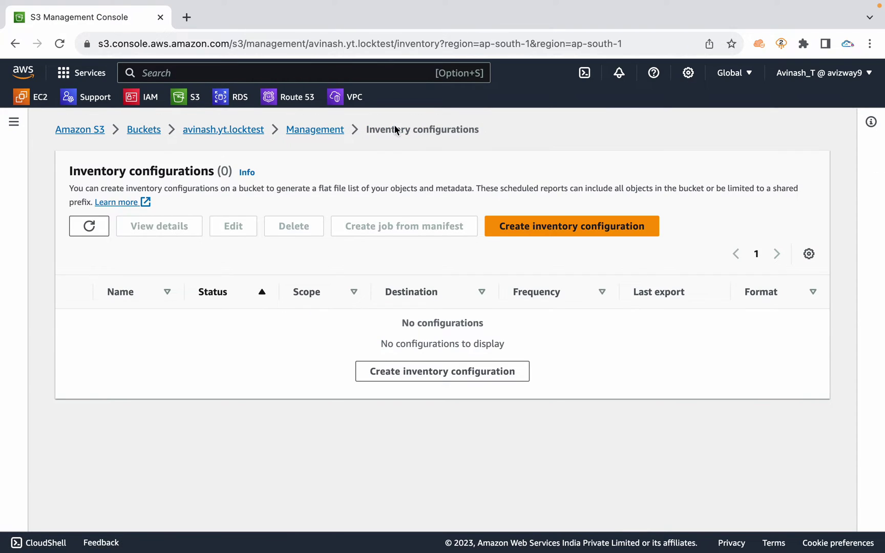
left_click(315, 130)
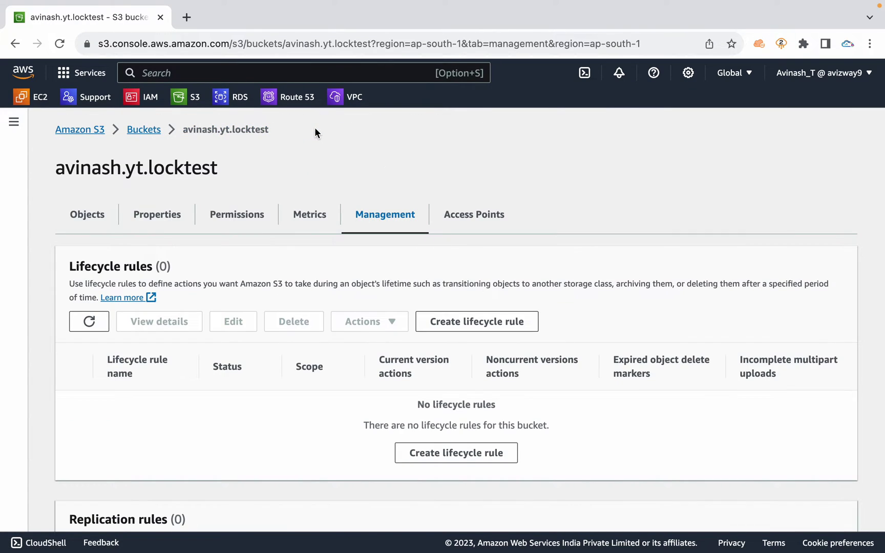
left_click(82, 215)
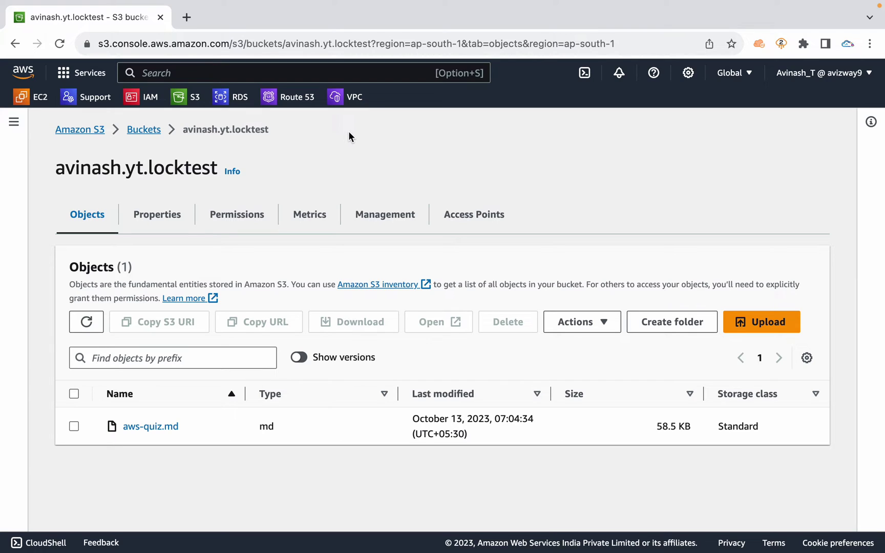
Search the console for "snow", open AWS Snow Family and start ordering a Snow family device
left_click(209, 69)
type("snow")
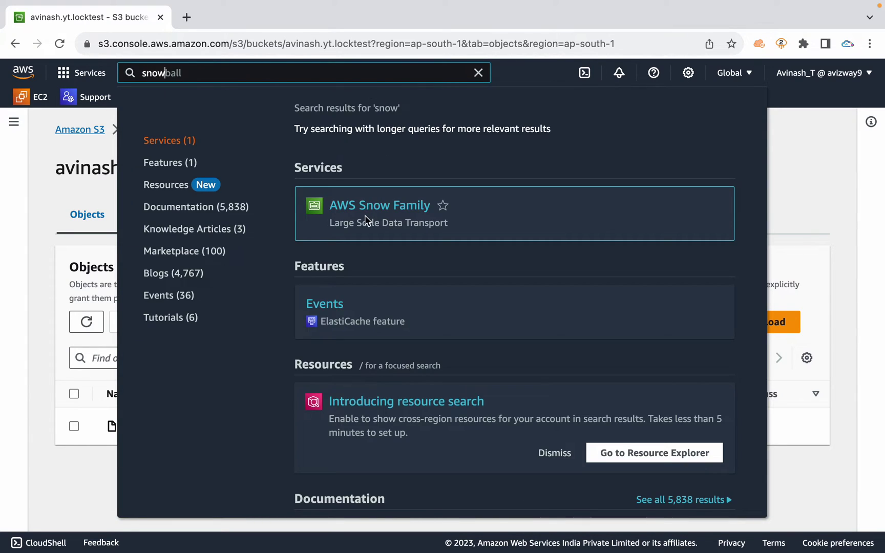
left_click(371, 209)
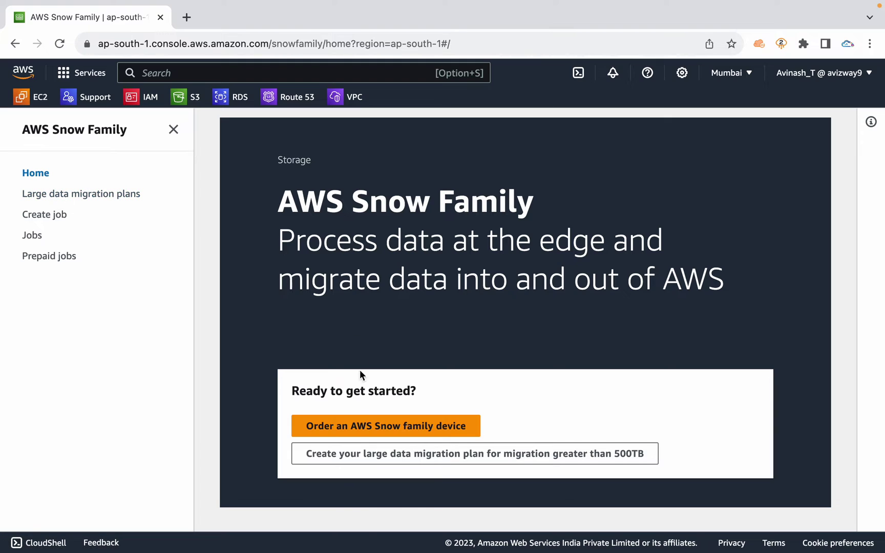
left_click(357, 425)
scroll(327, 323, "down", 2)
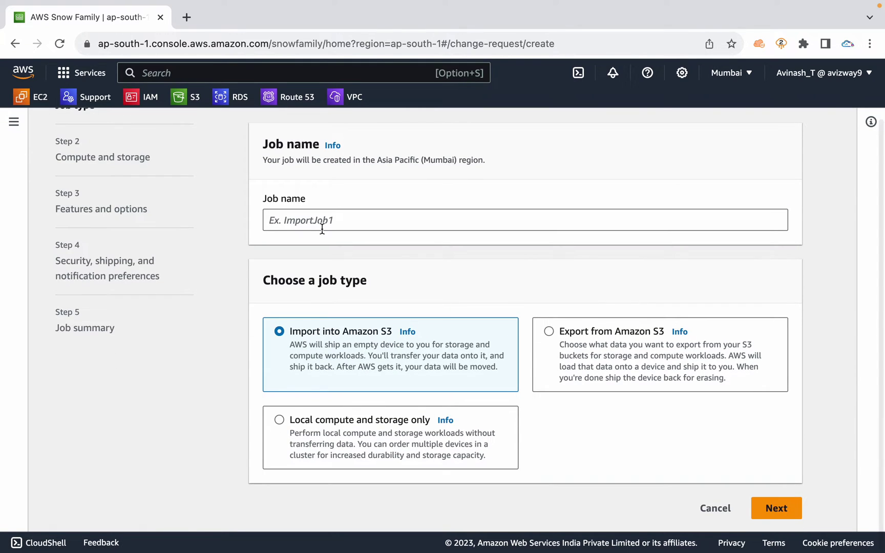
Name the job "hhv" and read the description of the Import into Amazon S3 job type
left_click(347, 221)
type("hhv")
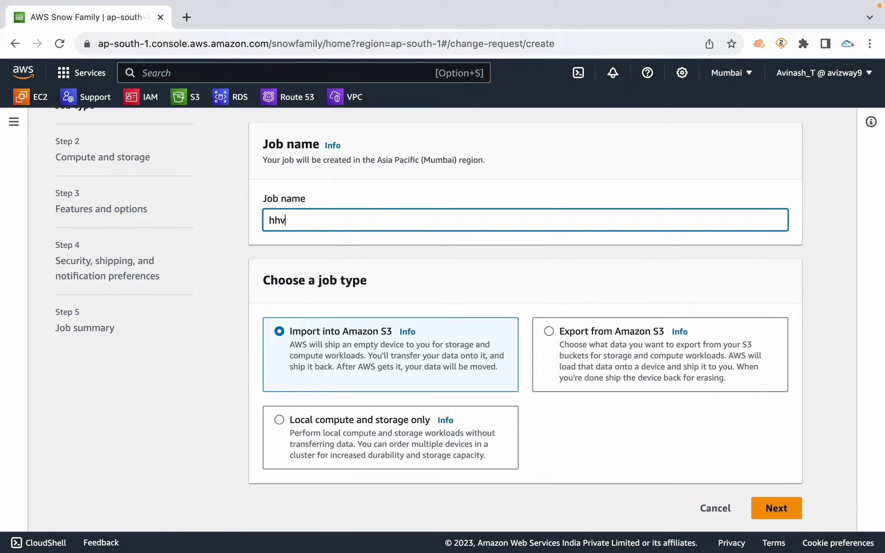
left_click(335, 372)
triple_click(334, 370)
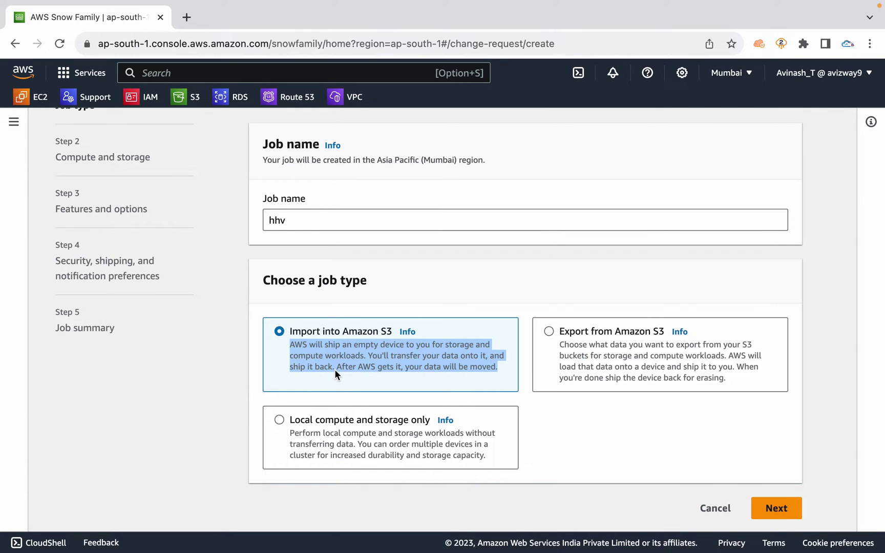
left_click(334, 369)
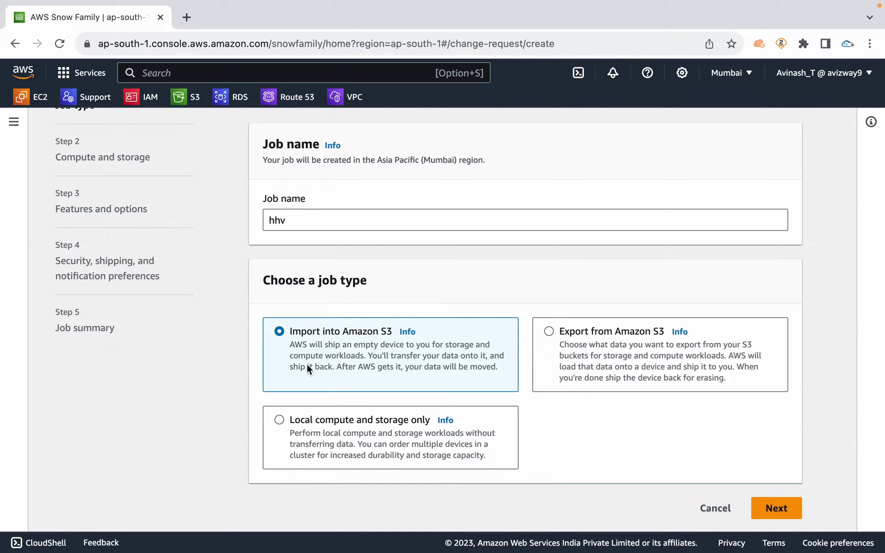
Compare the export and local compute job types, select Import into Amazon S3 and proceed to Compute and storage
left_click(582, 335)
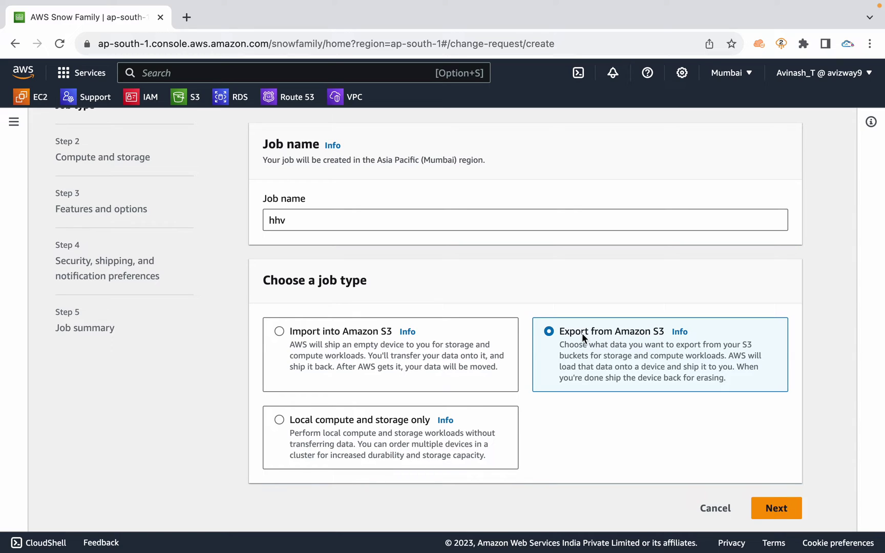
left_click(421, 440)
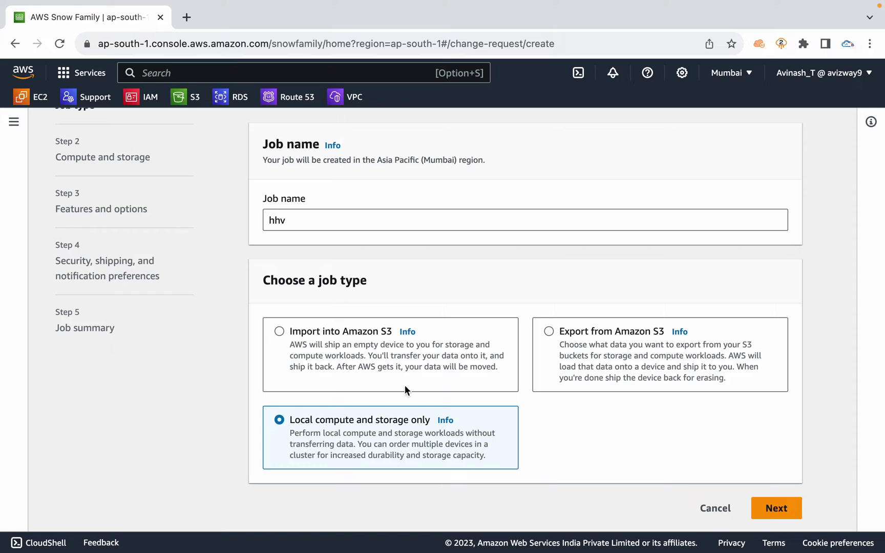
left_click(366, 382)
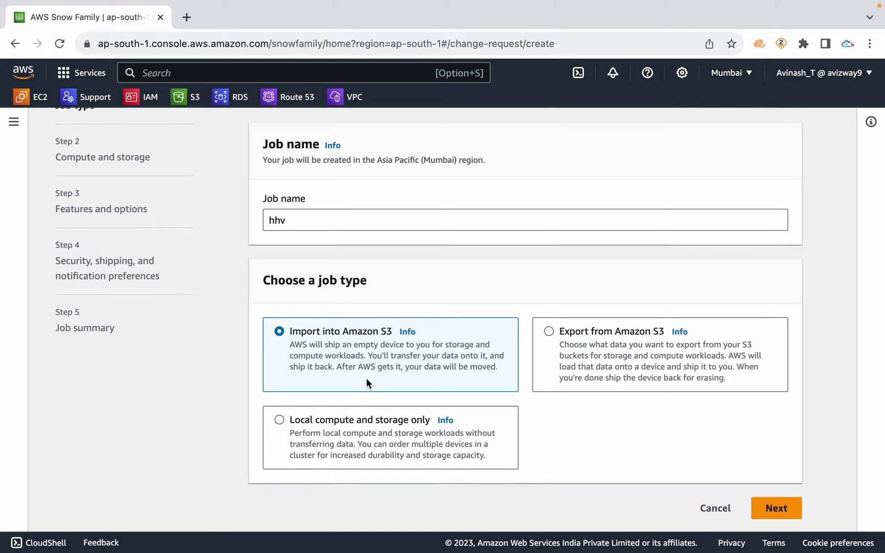
left_click(776, 507)
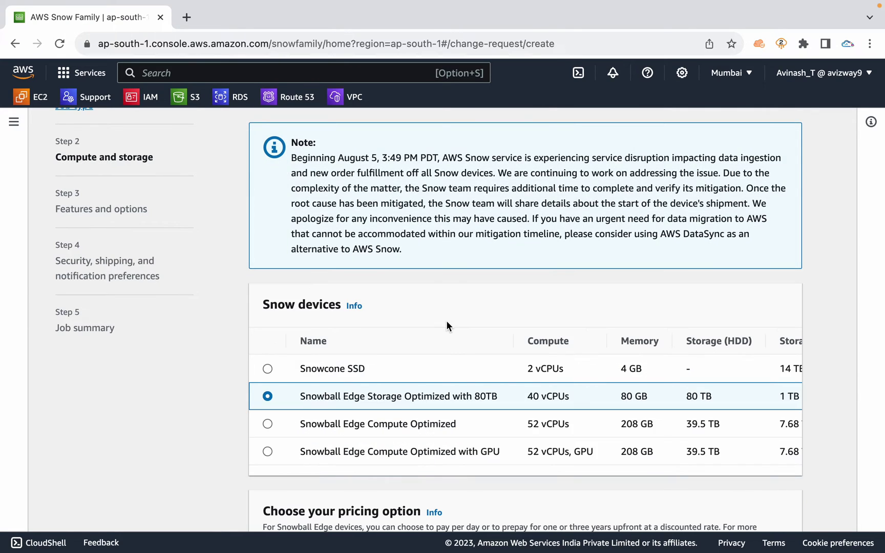
Examine the Snowcone SSD entry in the Snow devices table, including its SSD storage capacity
scroll(446, 325, "down", 1)
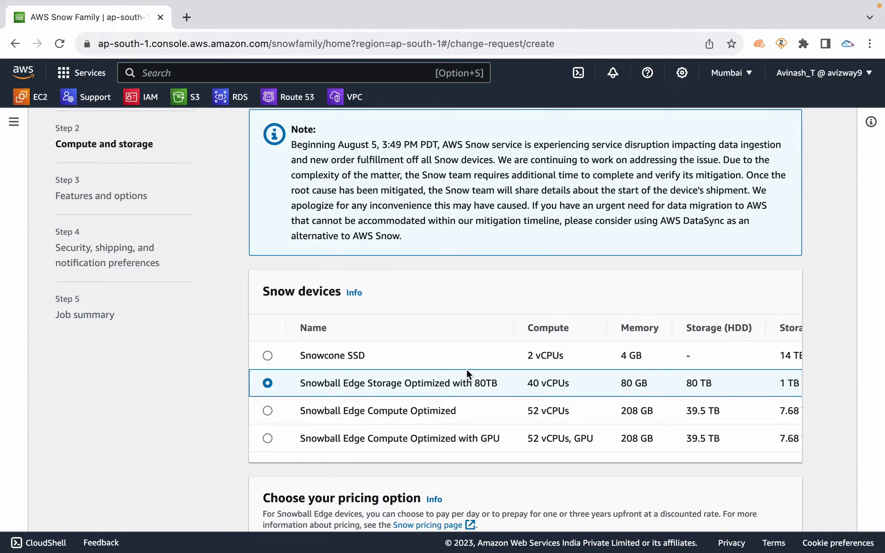
left_click_drag(366, 355, 299, 355)
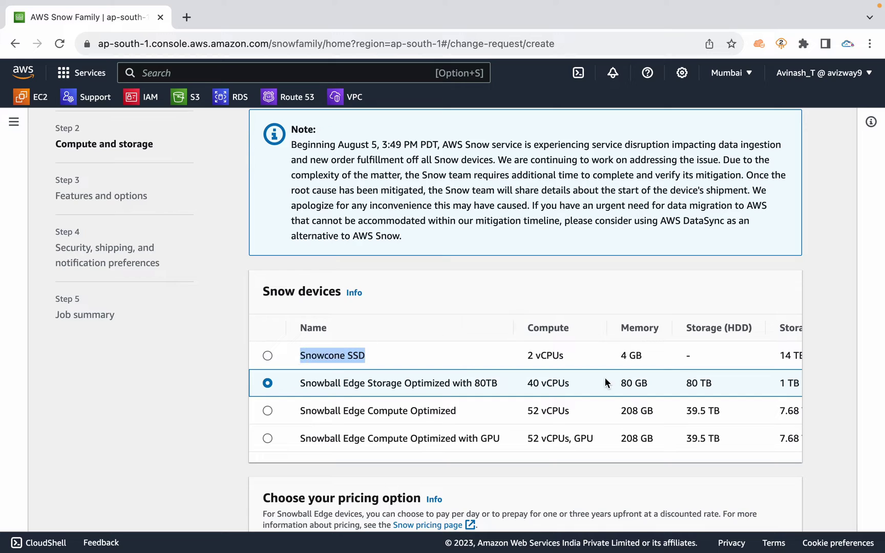
scroll(669, 356, "right", 3)
triple_click(733, 357)
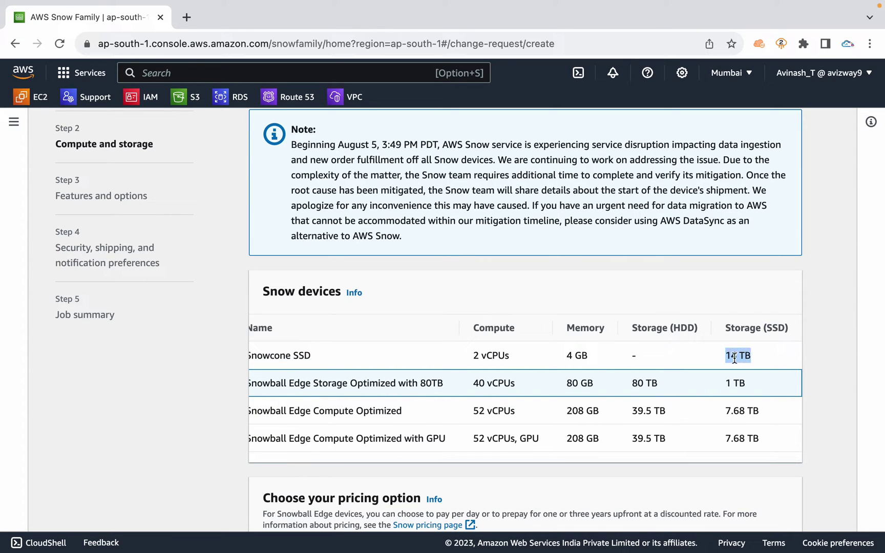
scroll(554, 391, "left", 3)
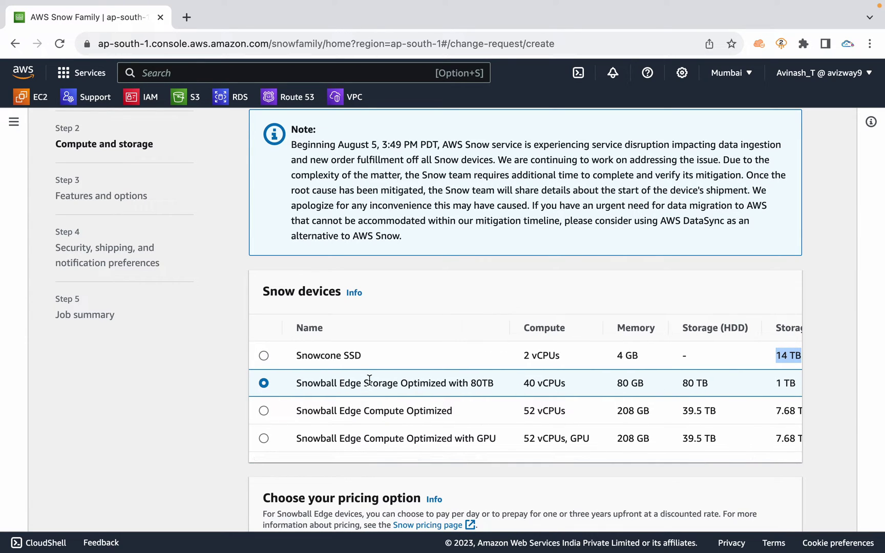
Examine the HDD and SSD storage capacities of the Snowball Edge Storage Optimized device
left_click_drag(370, 380, 499, 397)
left_click(327, 386)
left_click_drag(307, 382, 425, 380)
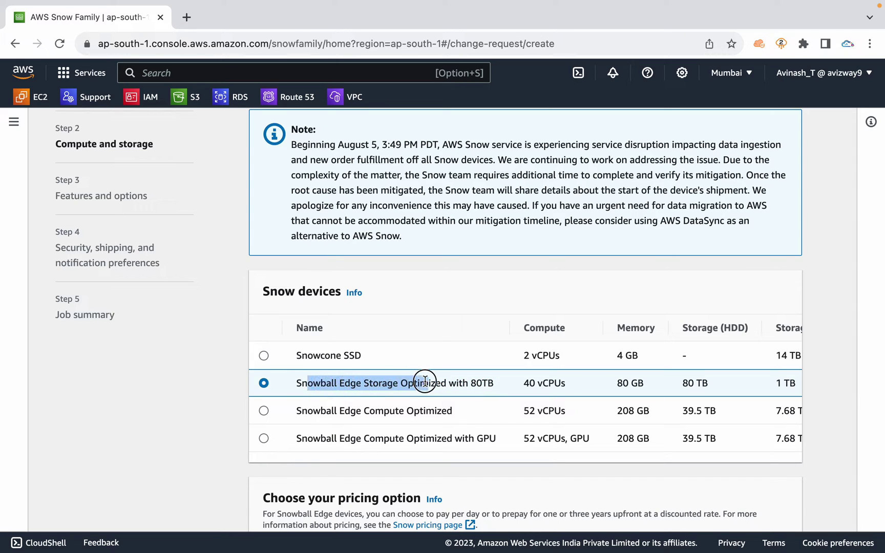
left_click_drag(723, 387, 669, 389)
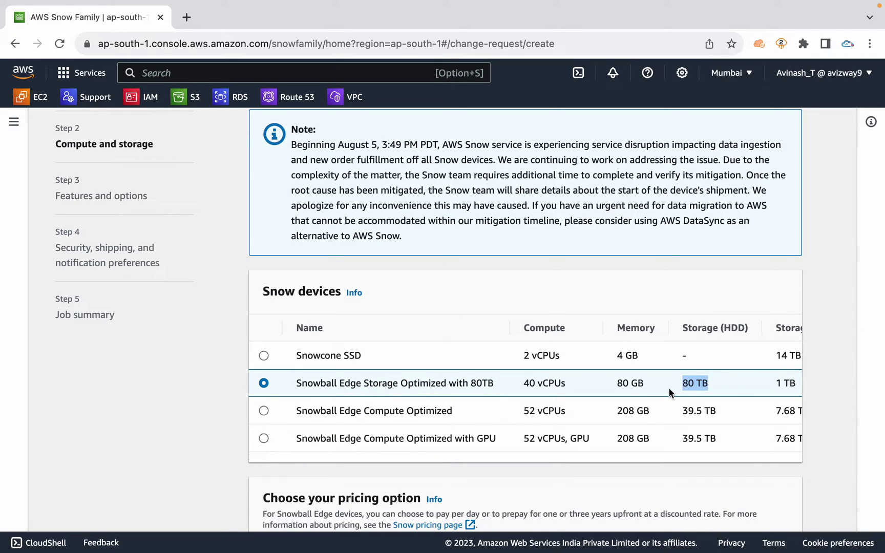
scroll(723, 385, "right", 2)
left_click_drag(723, 385, 756, 385)
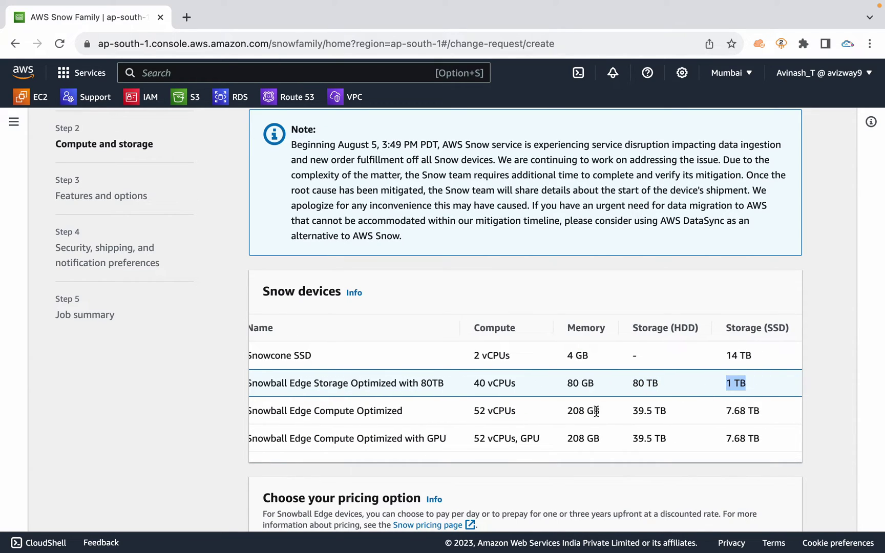
Compare the compute, memory and HDD storage of the two Snowball Edge Compute Optimized devices
scroll(596, 411, "left", 2)
left_click_drag(367, 411, 521, 407)
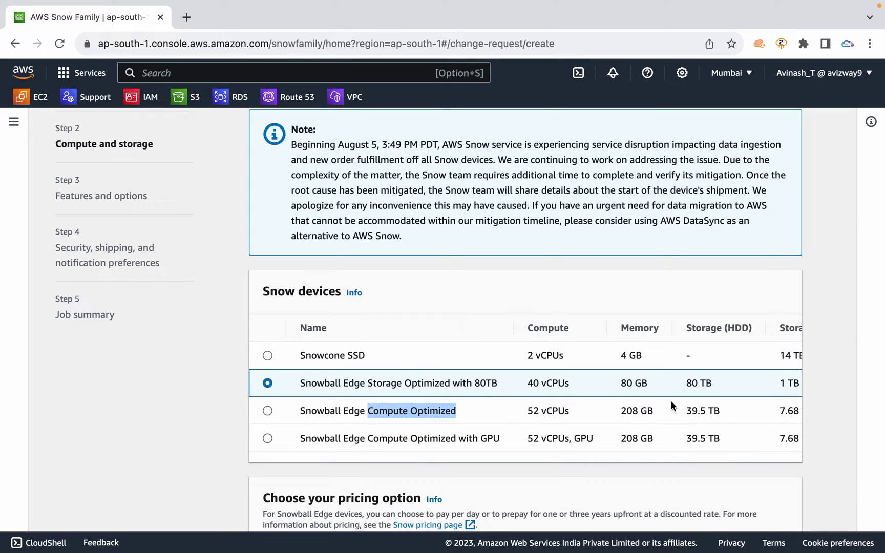
left_click_drag(678, 409, 678, 438)
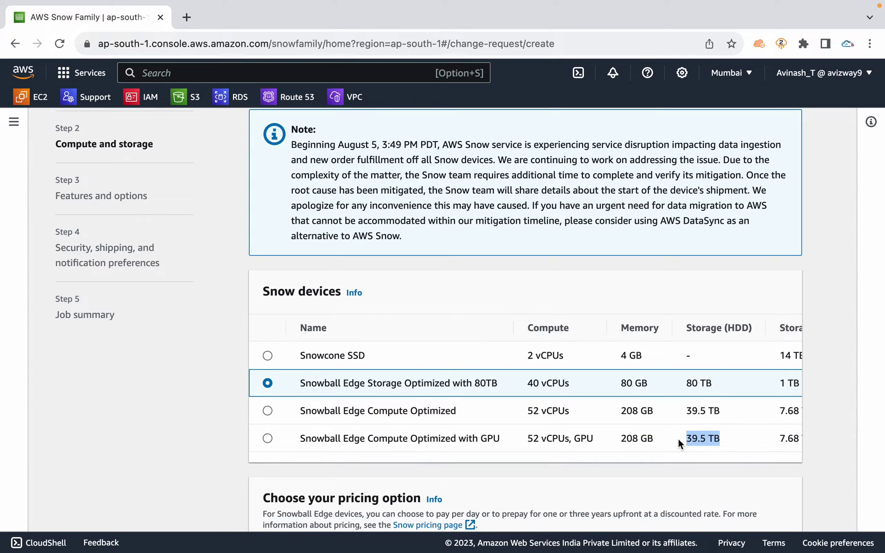
left_click(678, 438)
left_click_drag(660, 441, 524, 448)
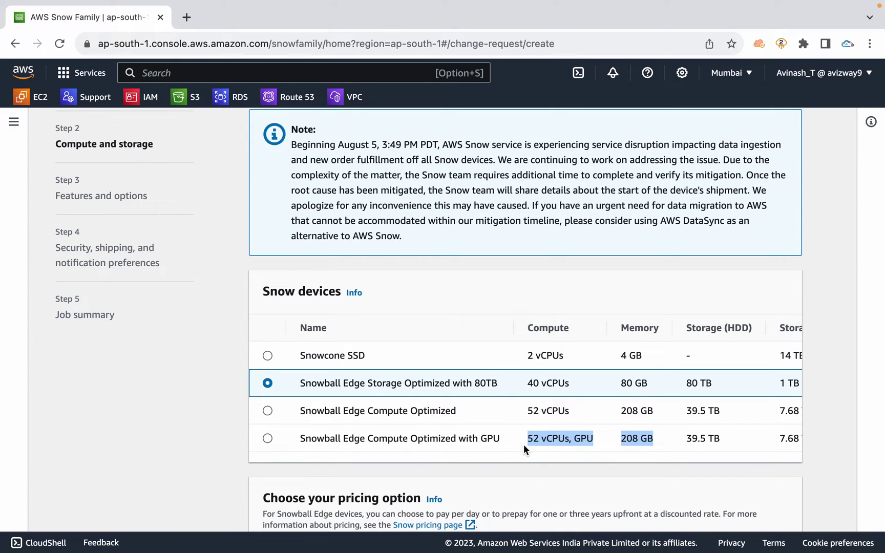
left_click_drag(527, 409, 656, 410)
left_click(655, 410)
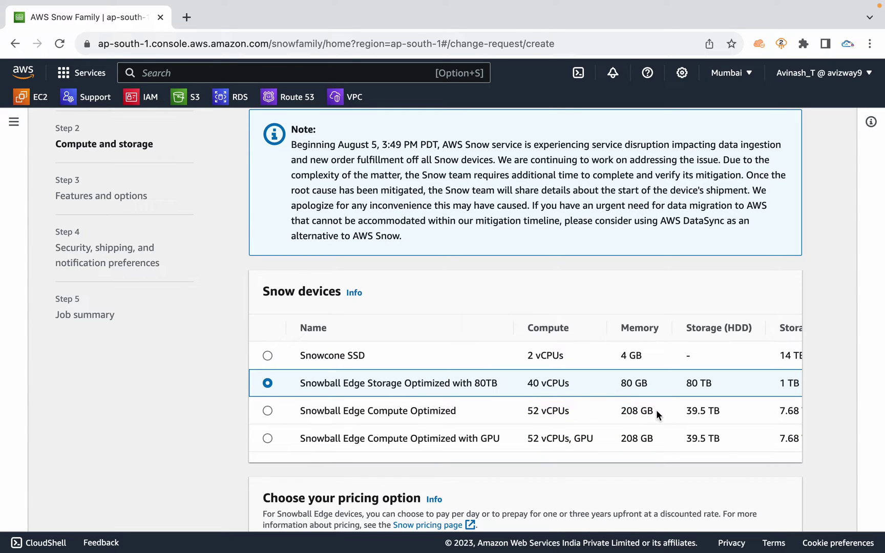
Review the pricing options, try 1 year commit upfront pricing and switch back to On-demand, per day pricing
scroll(656, 410, "down", 6)
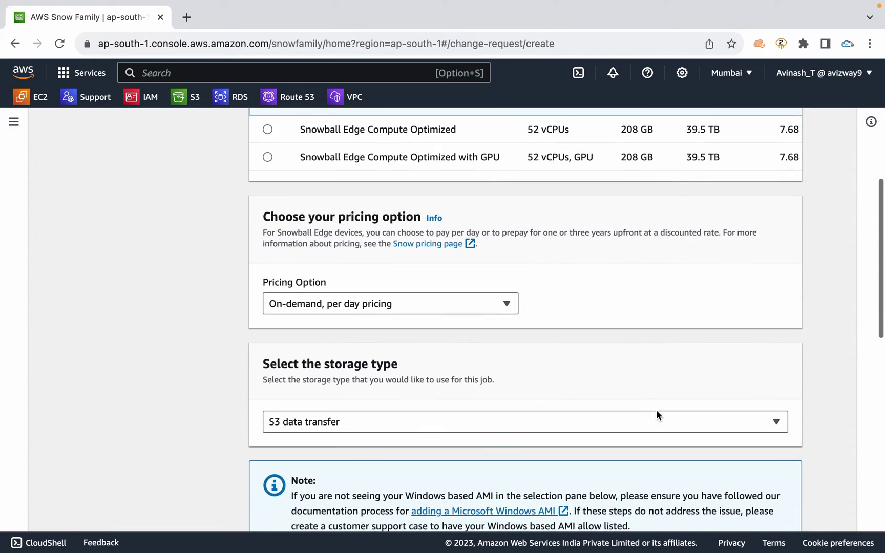
left_click(461, 303)
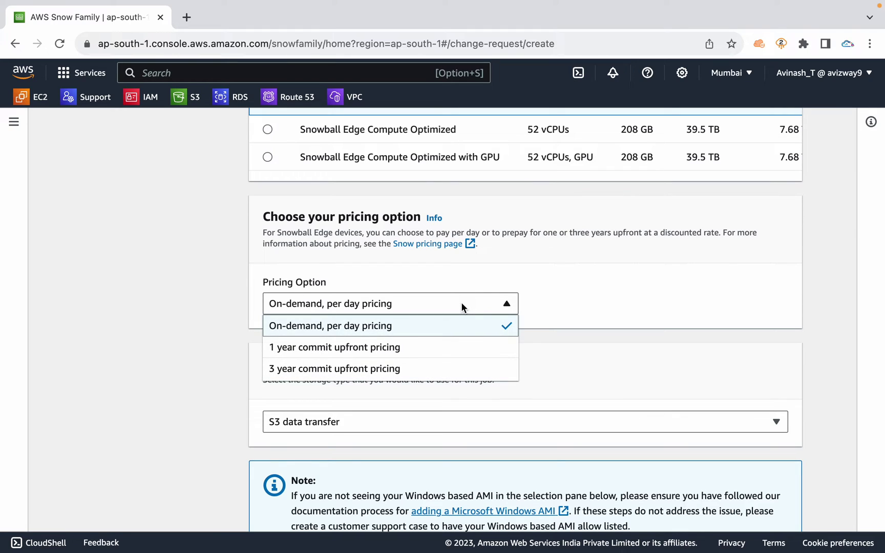
left_click(461, 303)
left_click(433, 304)
left_click(392, 346)
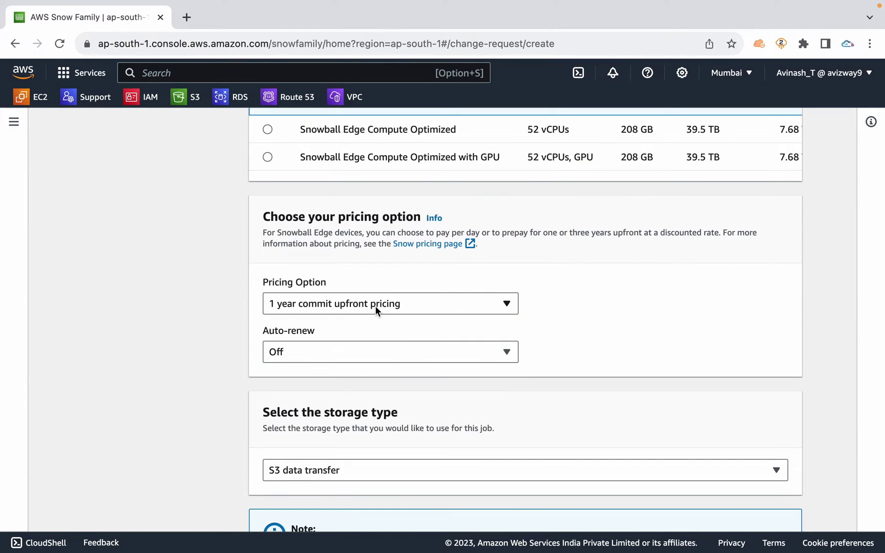
left_click(374, 305)
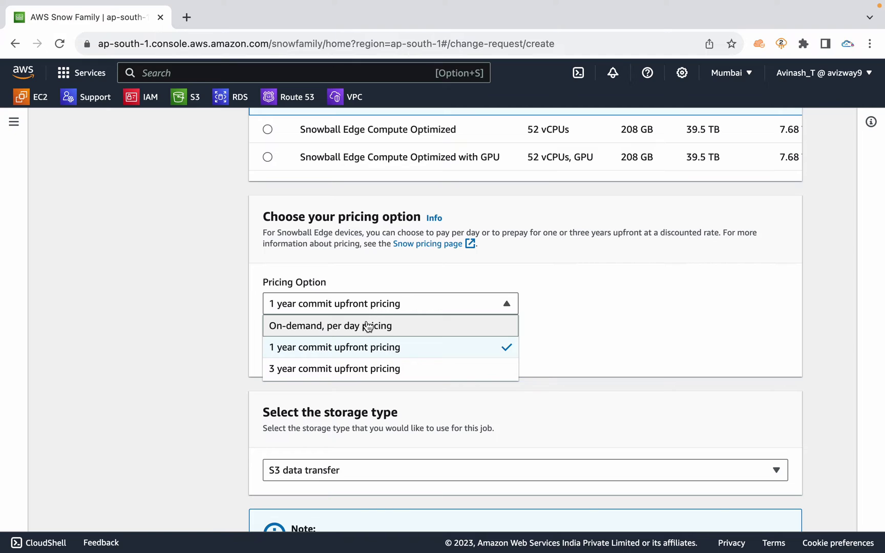
left_click(330, 326)
Review the storage type choices for the Snow job and set the storage type to NFS based data transfer
scroll(409, 363, "down", 2)
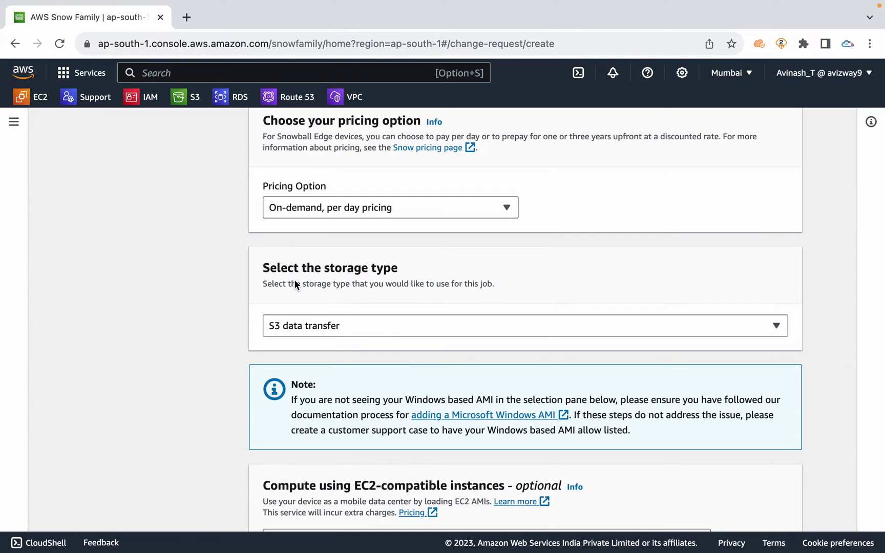
left_click_drag(262, 267, 352, 323)
left_click(346, 296)
left_click(342, 323)
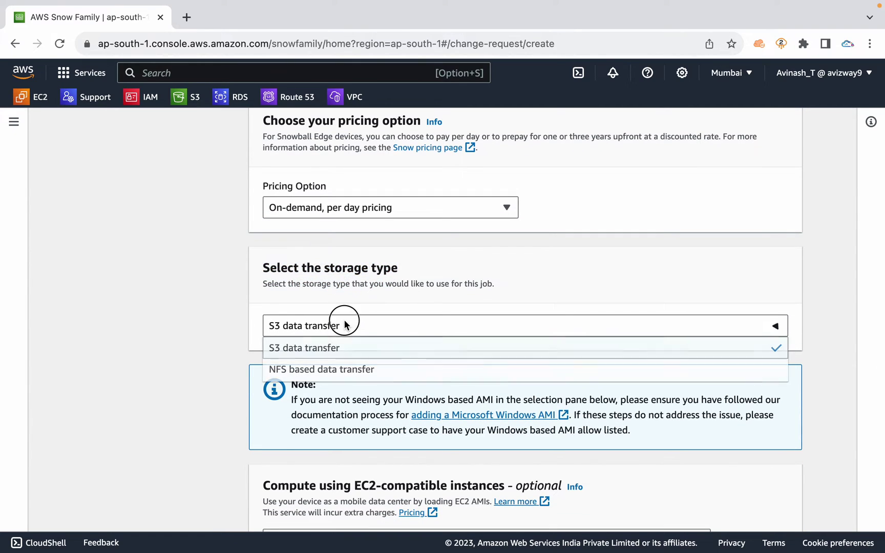
left_click(331, 376)
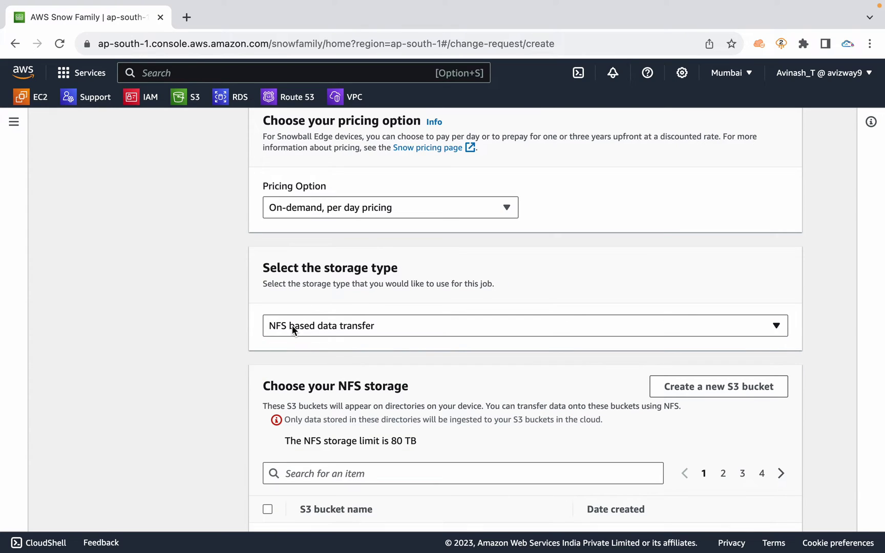
Try selecting the first S3 bucket as NFS storage and clear the selection again
scroll(292, 324, "down", 2)
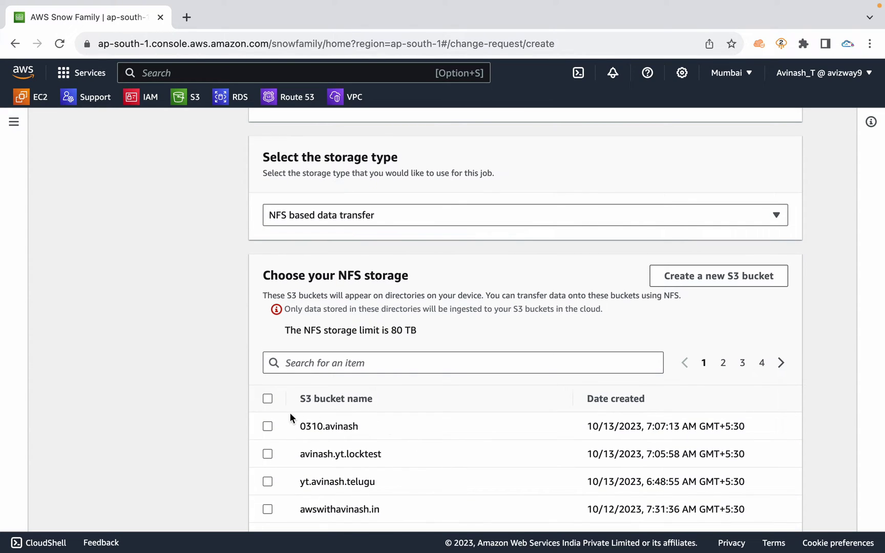
left_click(268, 426)
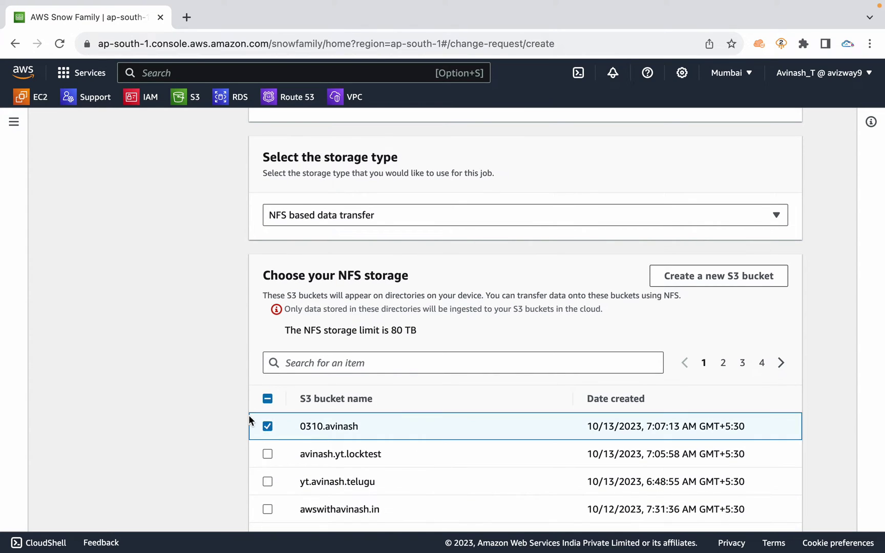
left_click(267, 426)
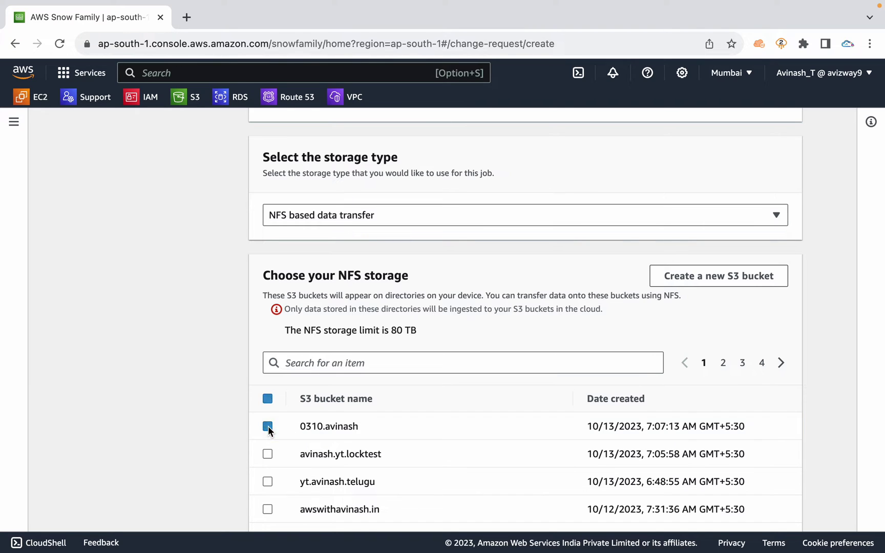
Review the S3 bucket lists and the remaining job creation steps, and return to the Snow Family home page
scroll(223, 416, "down", 8)
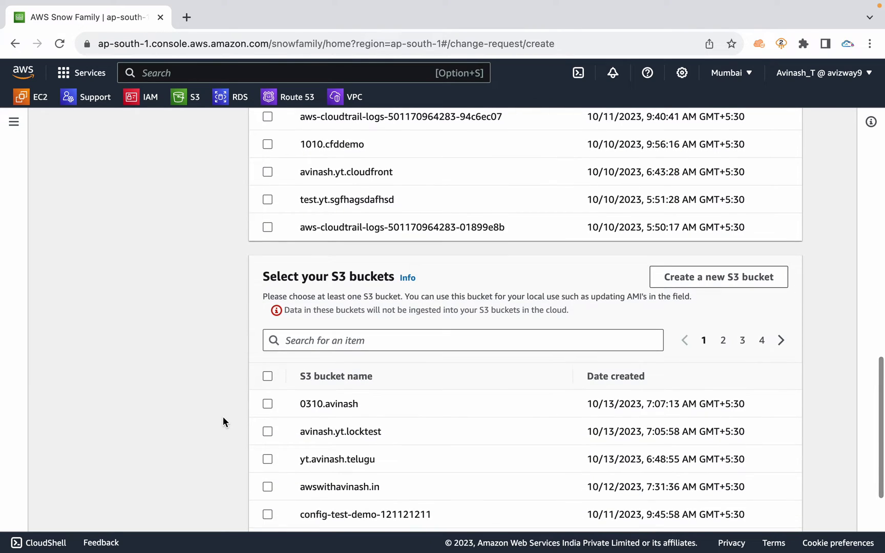
scroll(223, 416, "up", 6)
scroll(274, 213, "up", 15)
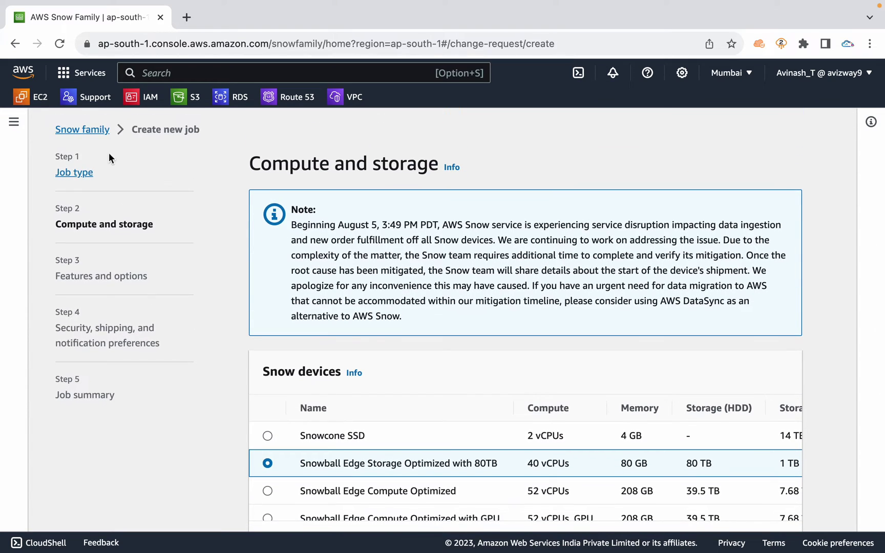
triple_click(119, 333)
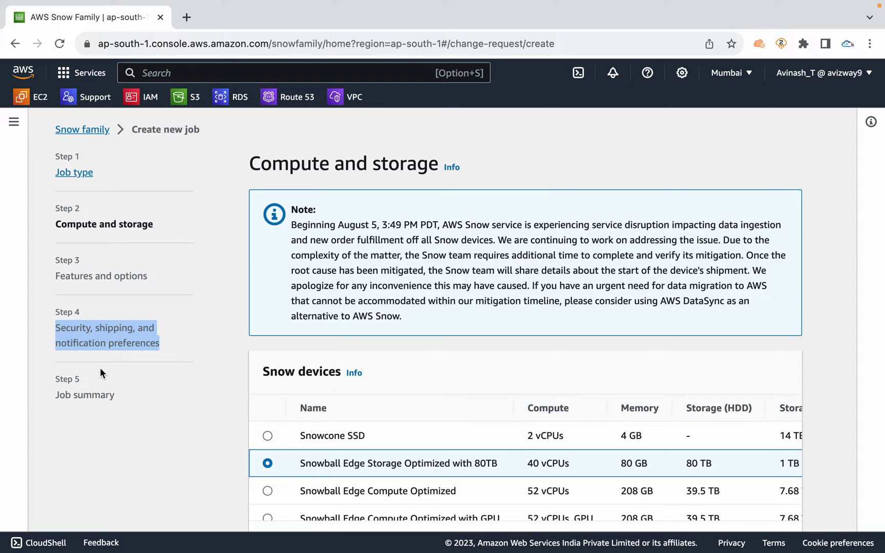
left_click(89, 132)
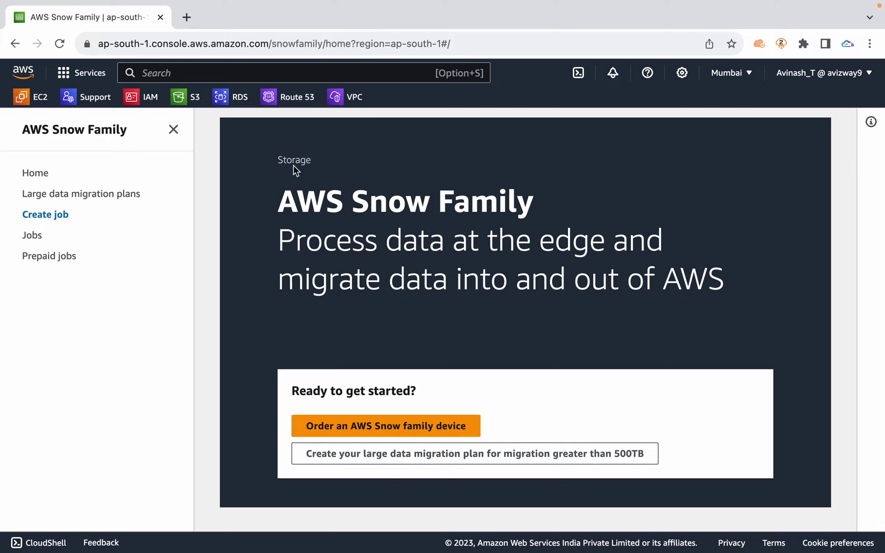
Search the AWS services for storage gateway and open the Storage Gateway console
left_click(348, 73)
type("s")
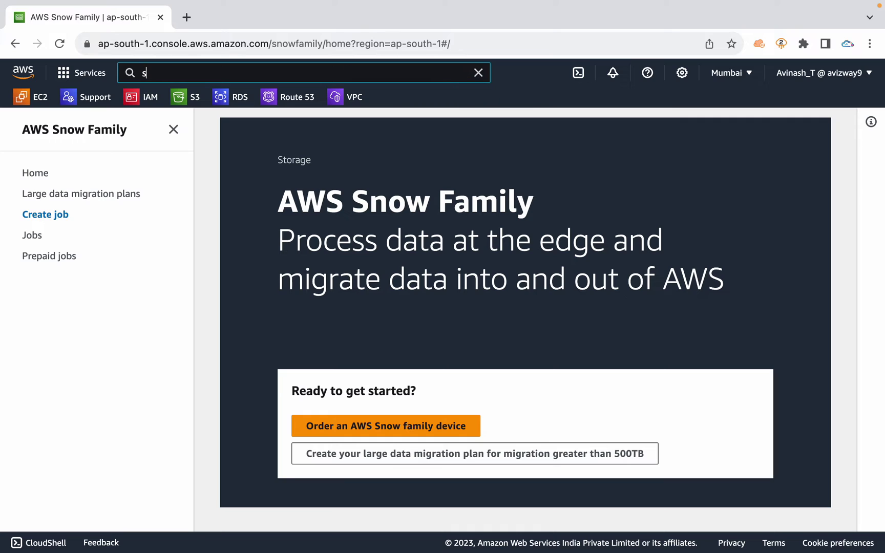
type("torage gatew")
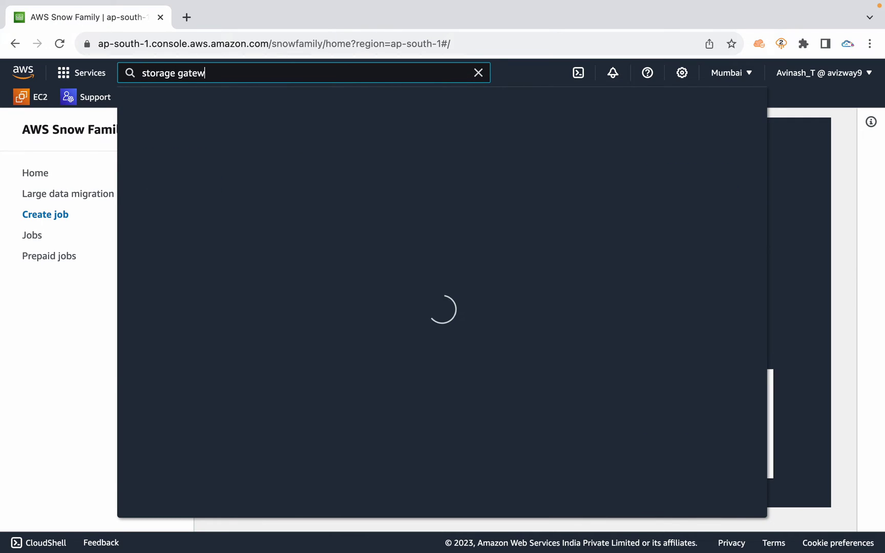
left_click(385, 206)
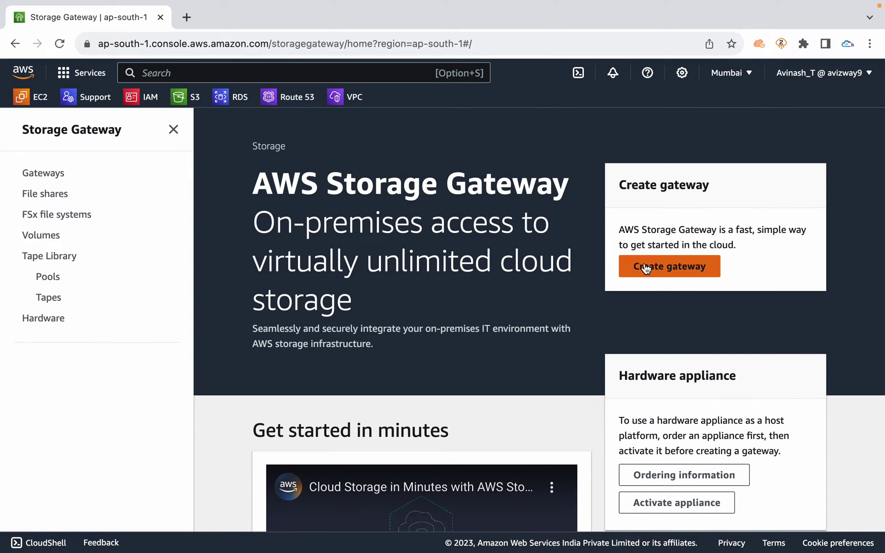
Examine the AWS Storage Gateway overview page, including its heading and description of on-premises access to cloud storage
scroll(441, 255, "down", 2)
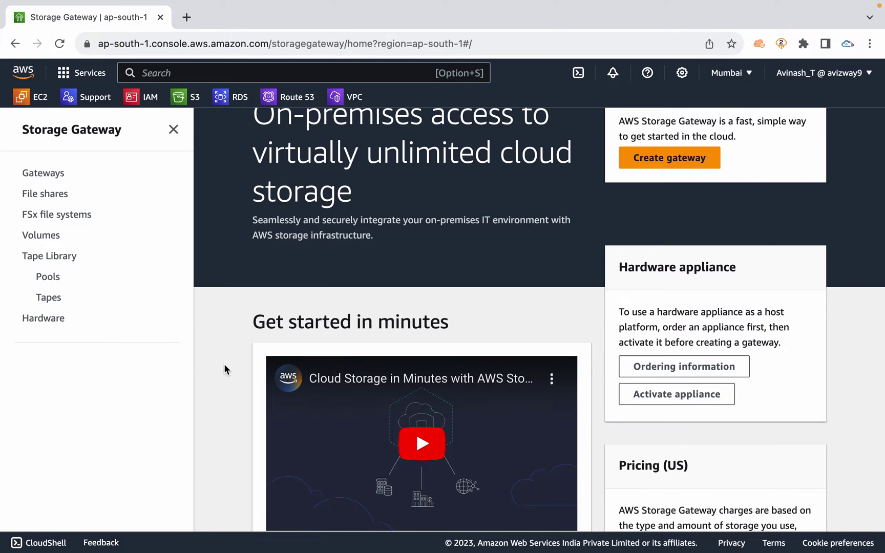
scroll(246, 363, "up", 3)
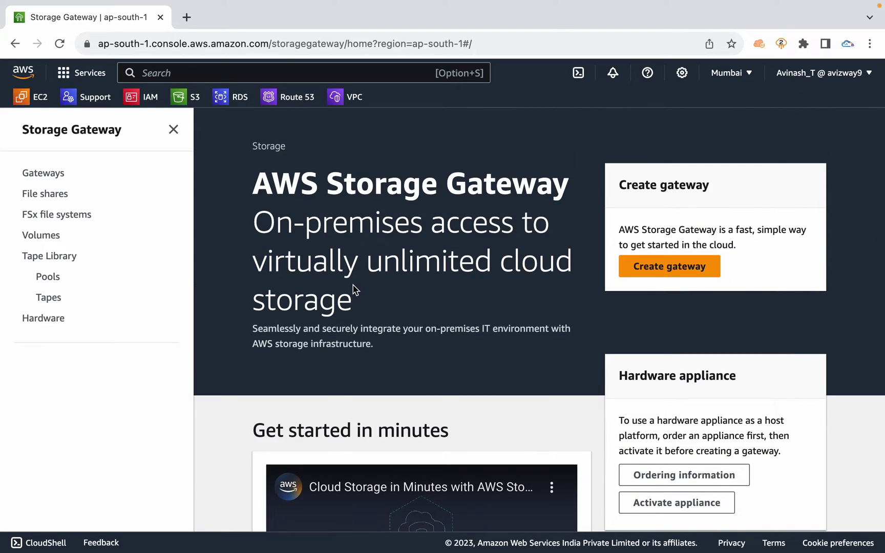
triple_click(364, 186)
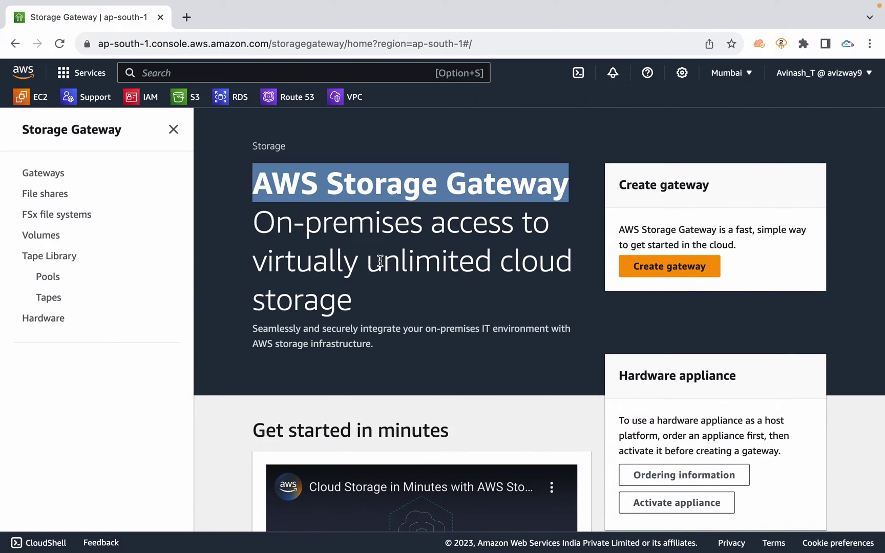
left_click(380, 261)
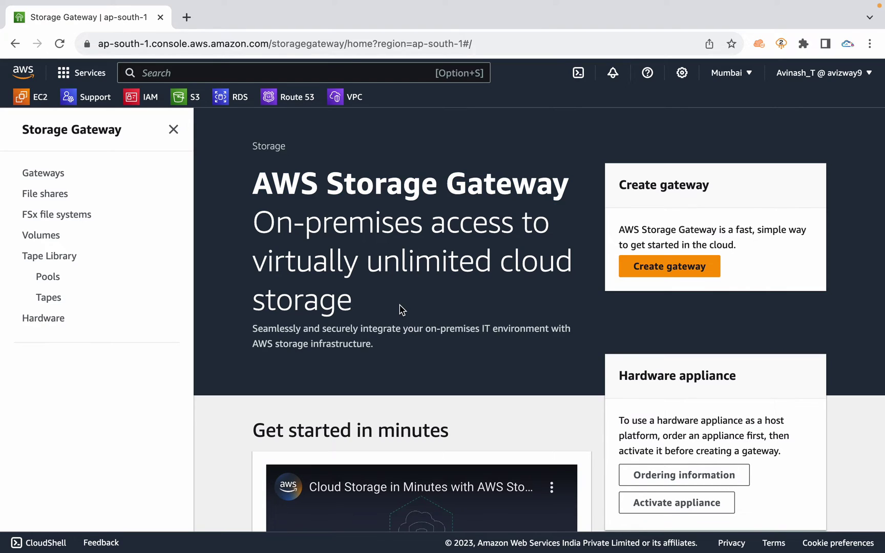
triple_click(355, 189)
left_click(413, 341)
key("ctrl+Left")
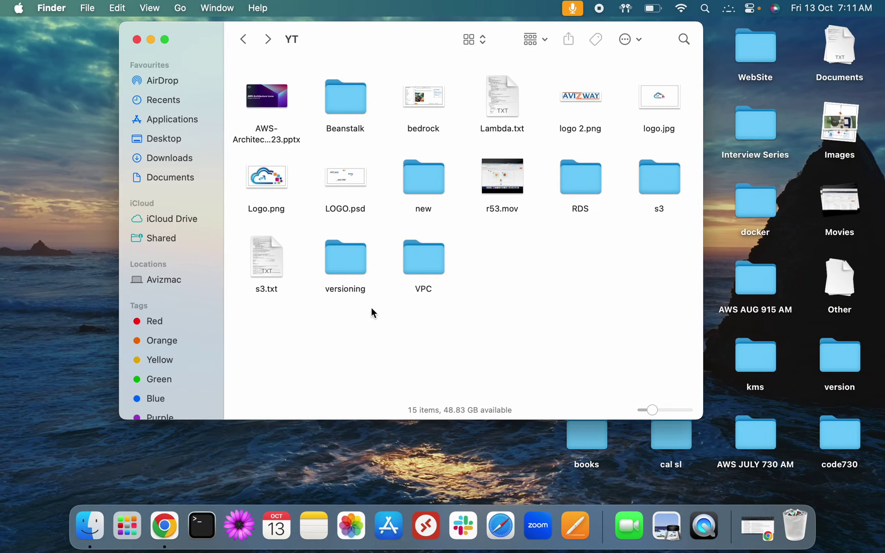
key("ctrl+Right")
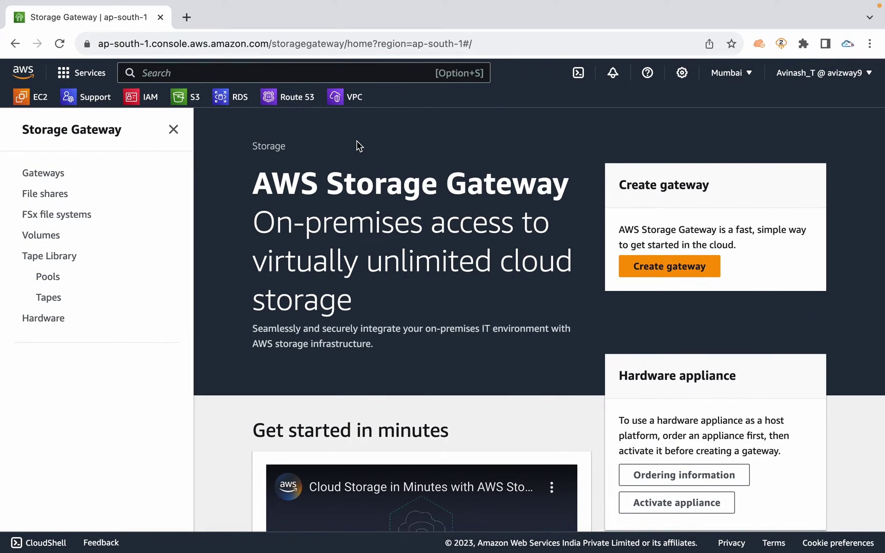
Open the lock test bucket in S3 and examine its aws-quiz.md object
left_click(176, 101)
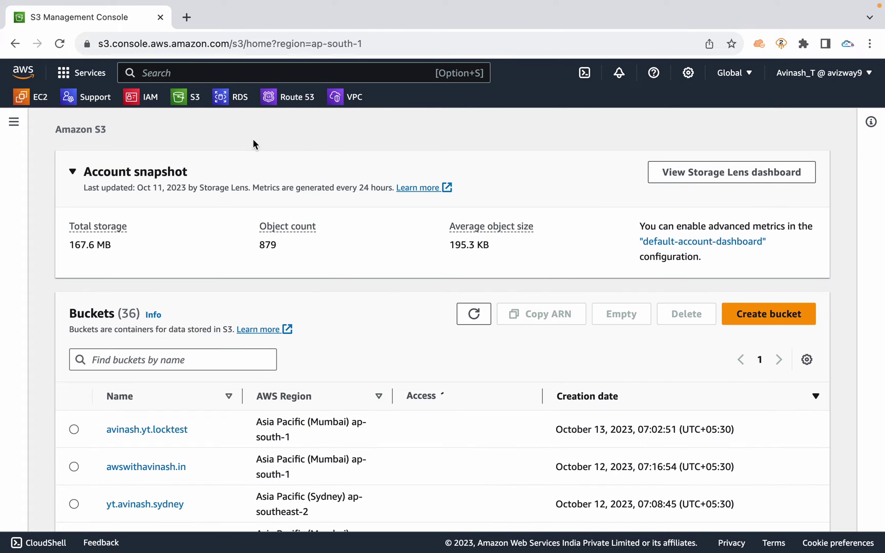
left_click(168, 432)
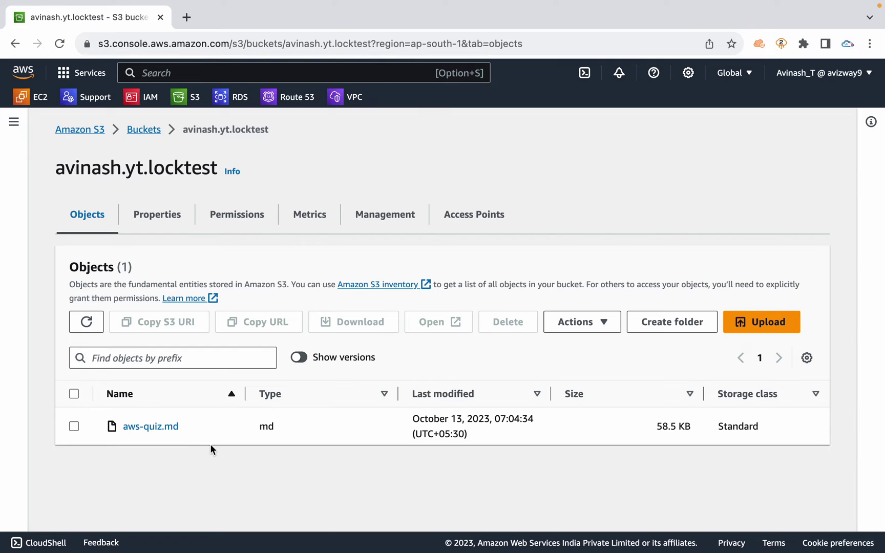
left_click_drag(191, 431, 122, 426)
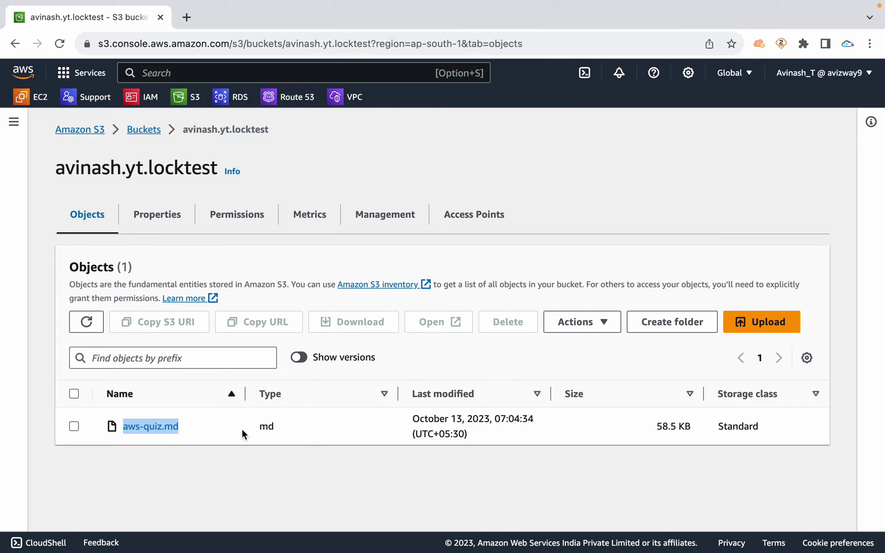
left_click(222, 429)
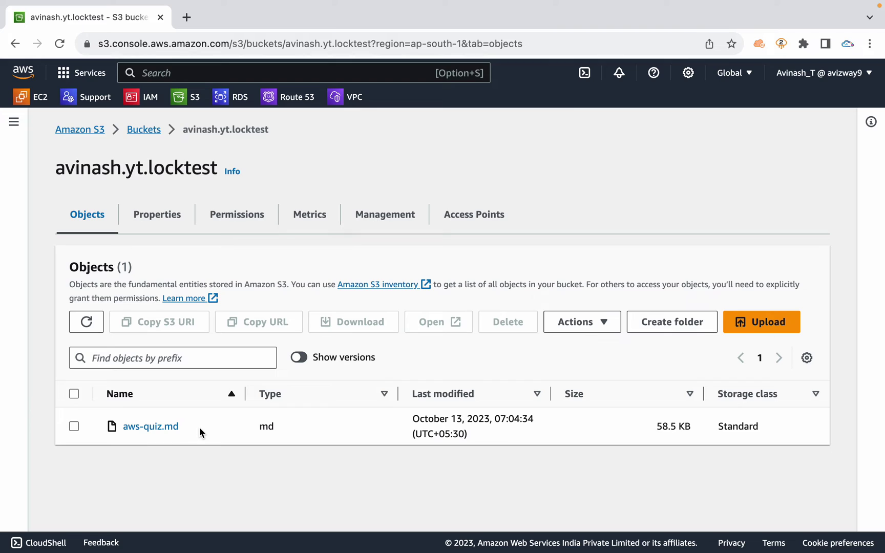
triple_click(199, 427)
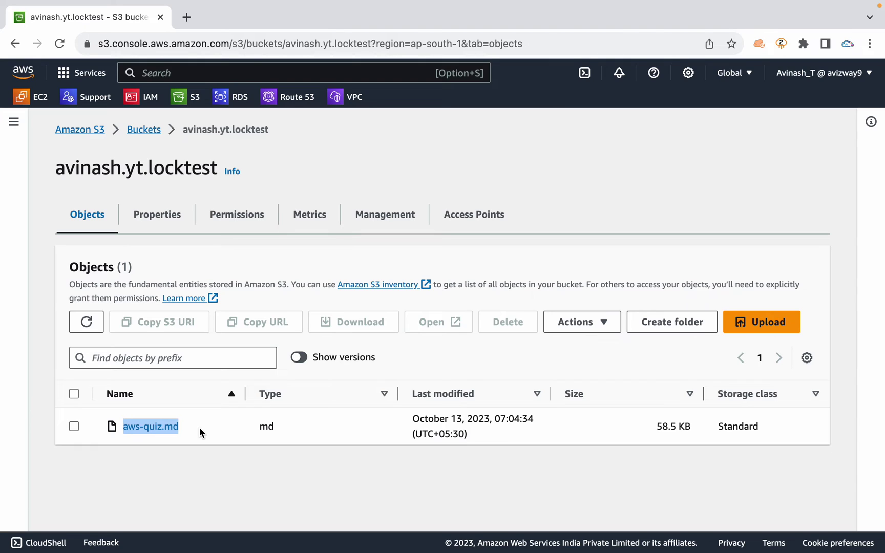
left_click(199, 427)
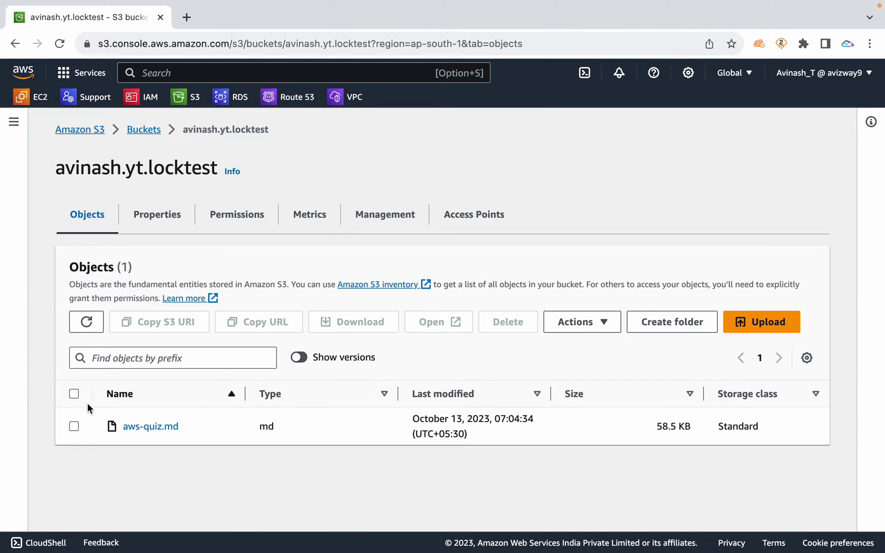
Open the delete confirmation for the aws-quiz.md object and cancel the deletion
left_click(75, 424)
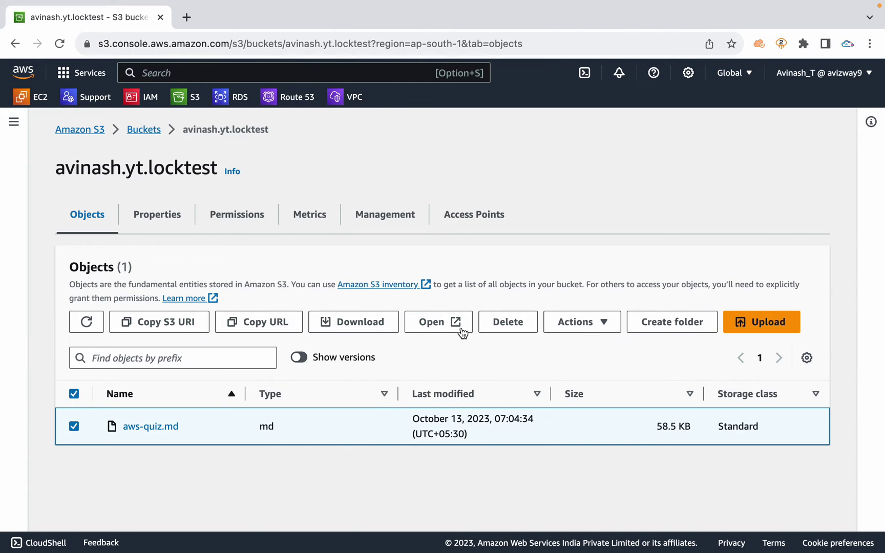
left_click(509, 322)
scroll(293, 468, "down", 5)
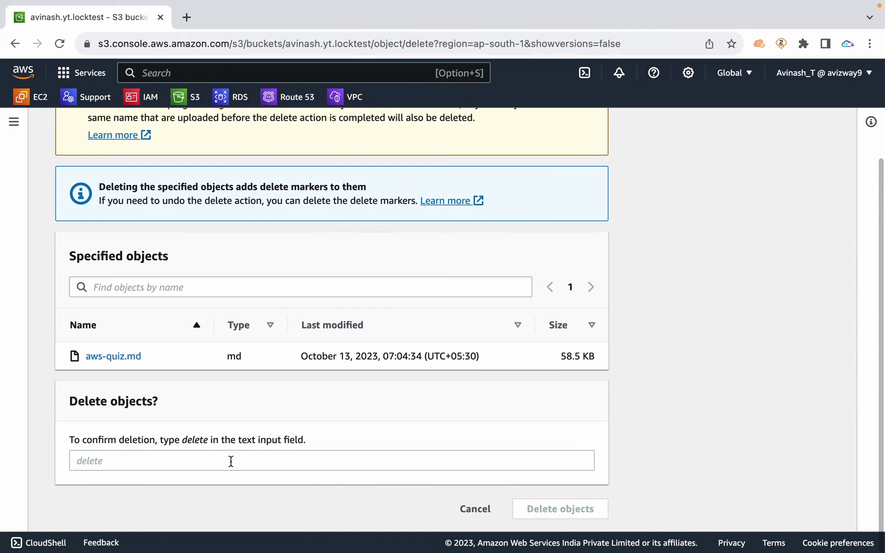
left_click(473, 508)
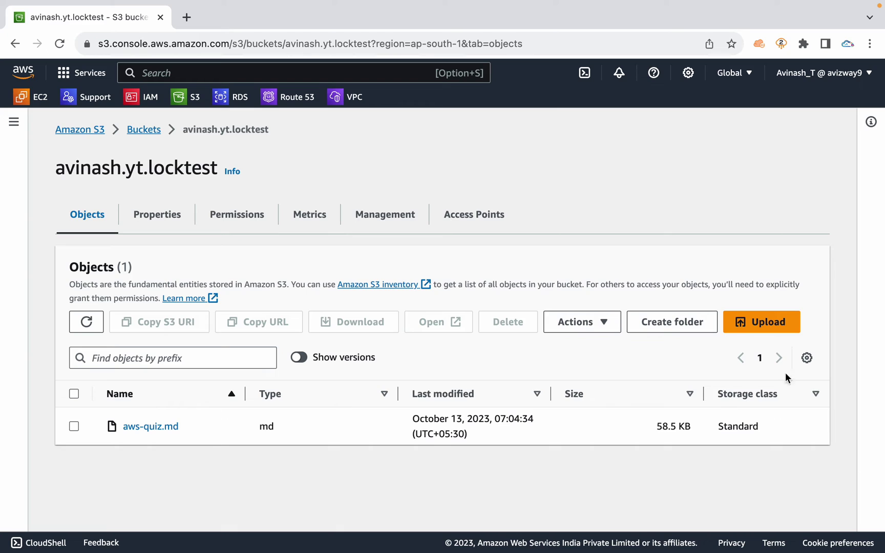
Create a folder named folder1 in the lock test bucket
left_click(663, 328)
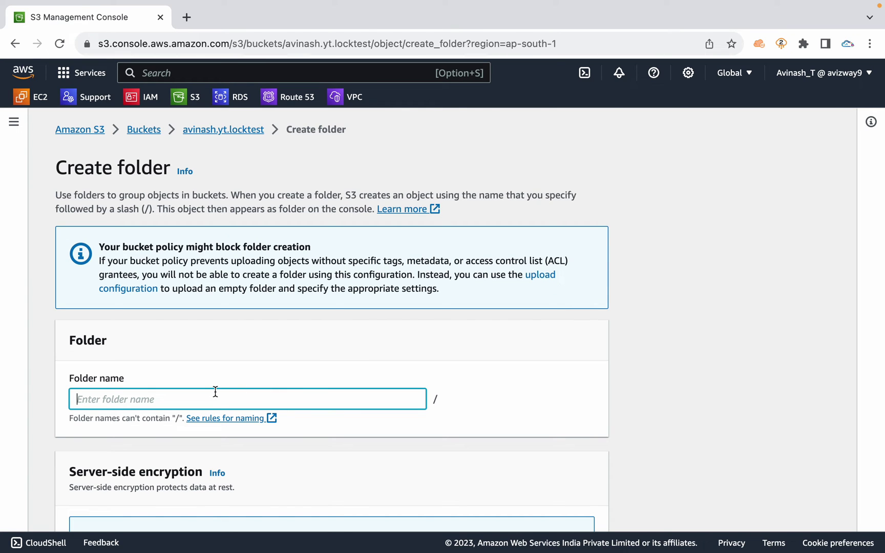
type("folder12")
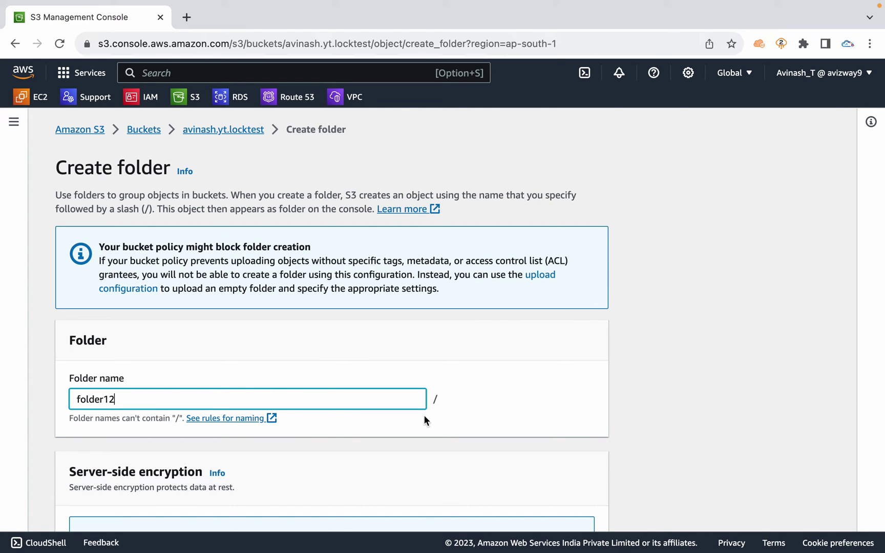
key("BackSpace")
scroll(424, 414, "down", 5)
left_click(588, 511)
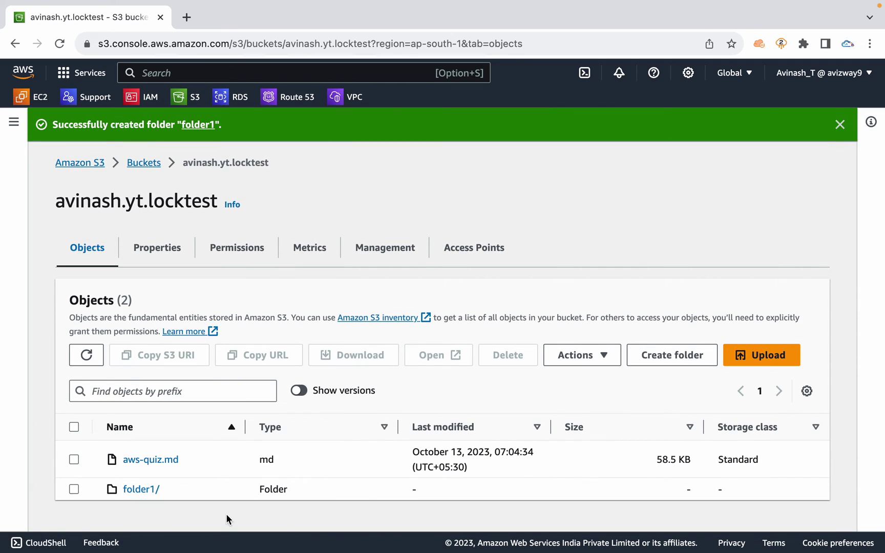
Create a second folder named folder2 in the lock test bucket
left_click(657, 354)
type("folder2")
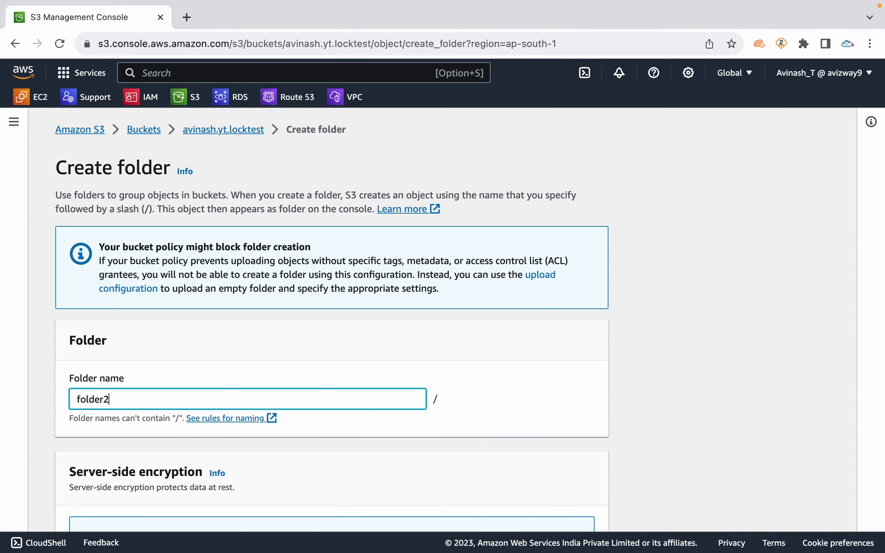
scroll(472, 415, "down", 5)
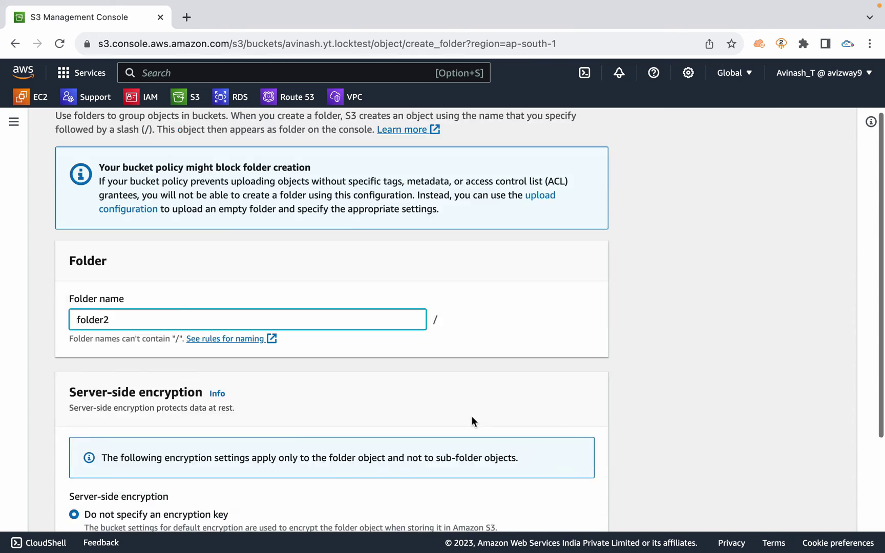
left_click(560, 508)
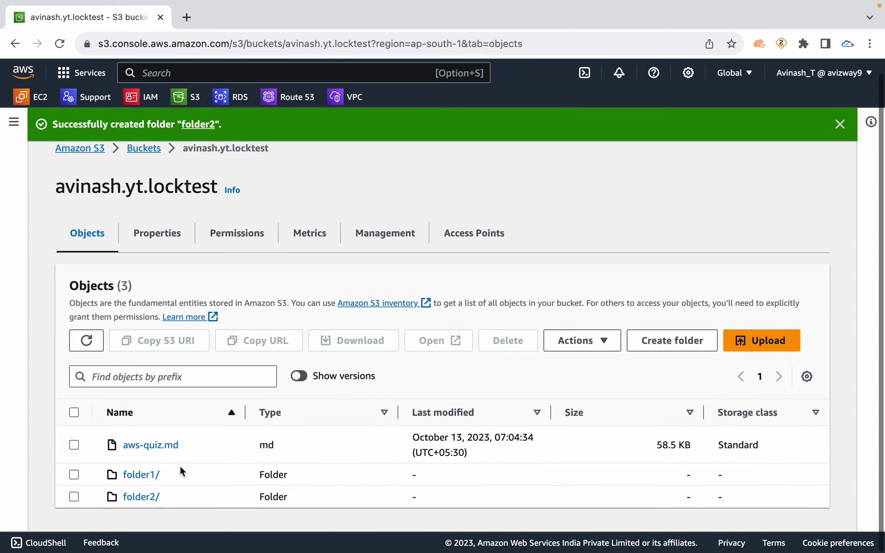
Examine the folder1 and folder2 entries in the bucket's object list
left_click_drag(168, 471, 125, 474)
left_click_drag(178, 500, 98, 501)
left_click(179, 501)
left_click_drag(178, 501, 95, 500)
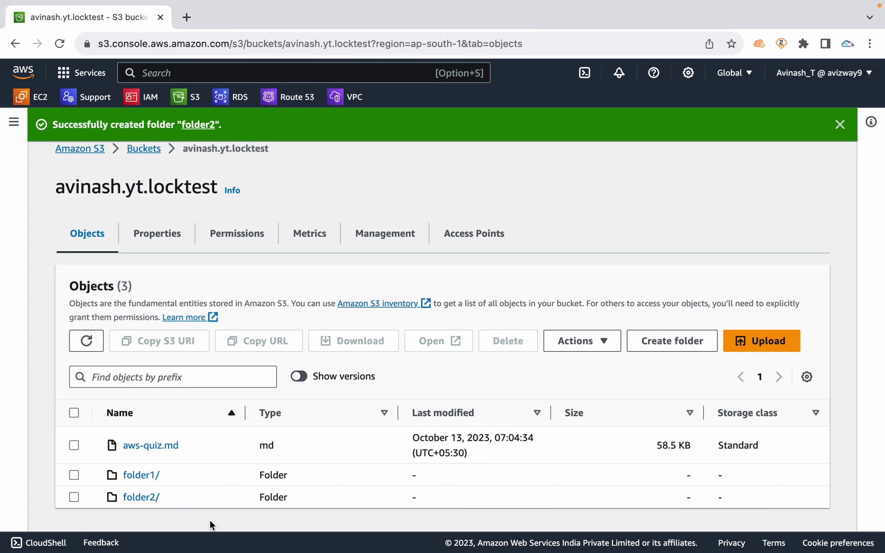
Compare the folder1 and folder2 entries with the aws-quiz.md object in the lock test bucket's object list
triple_click(190, 468)
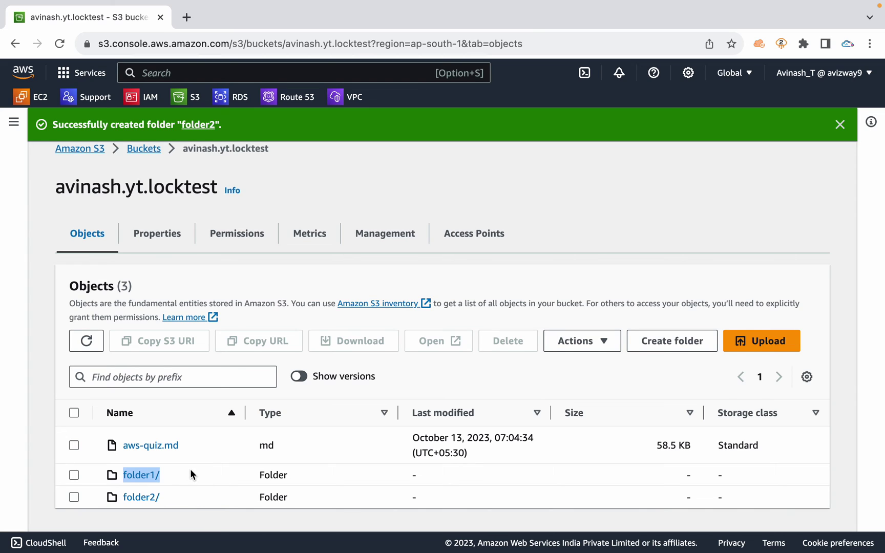
triple_click(185, 495)
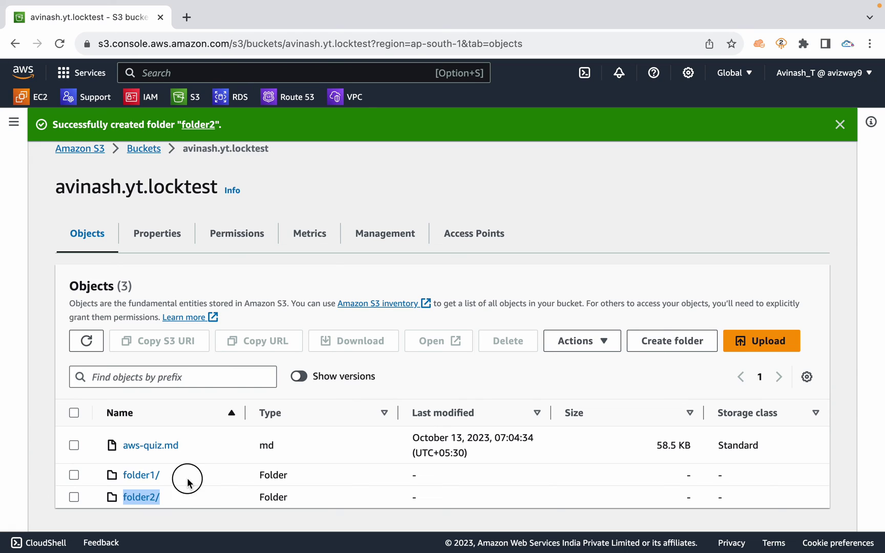
left_click(184, 477)
triple_click(174, 469)
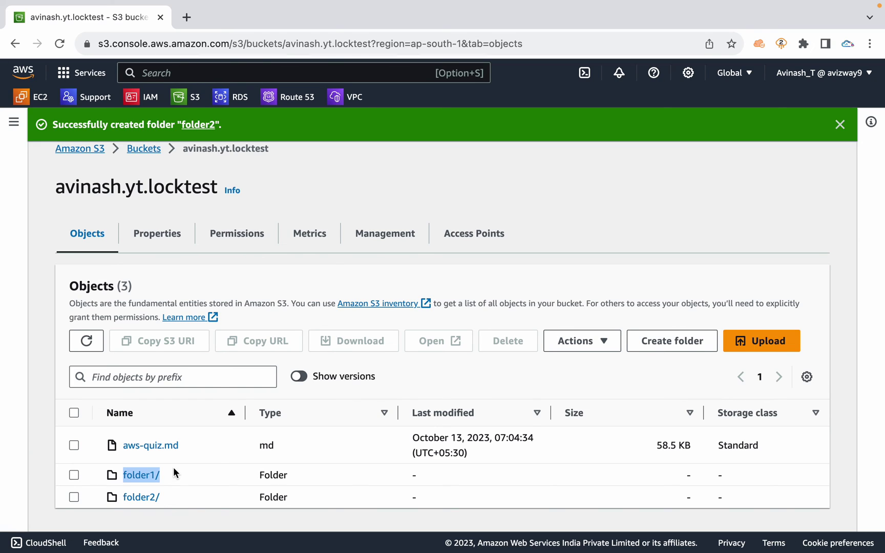
left_click(180, 500)
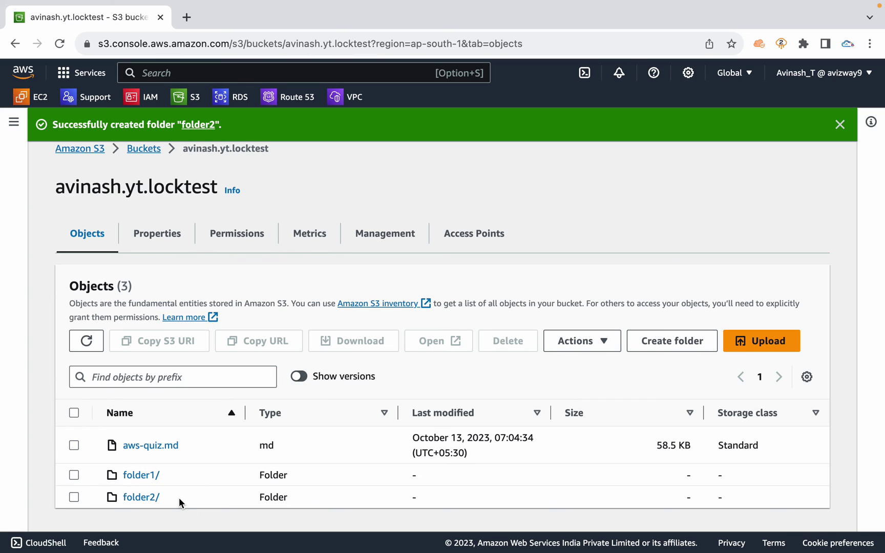
triple_click(179, 497)
left_click(179, 497)
left_click_drag(194, 442, 105, 433)
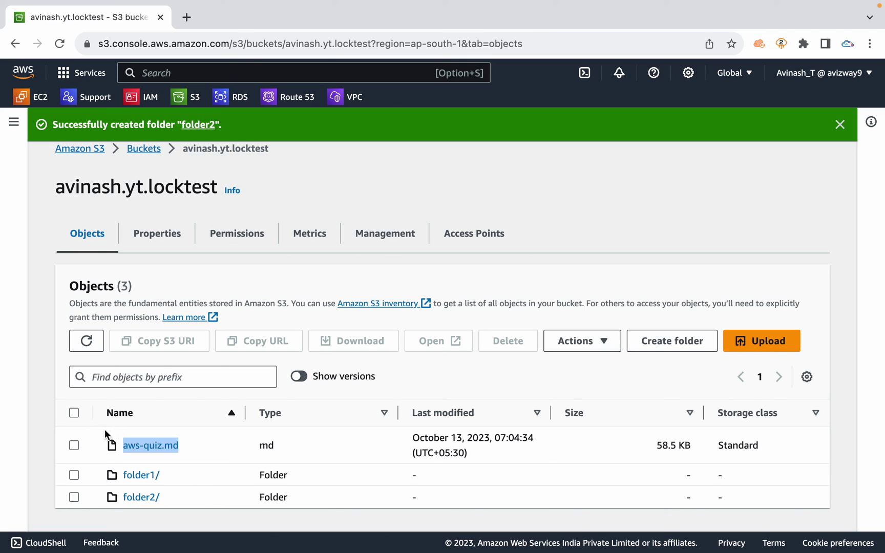
left_click(217, 452)
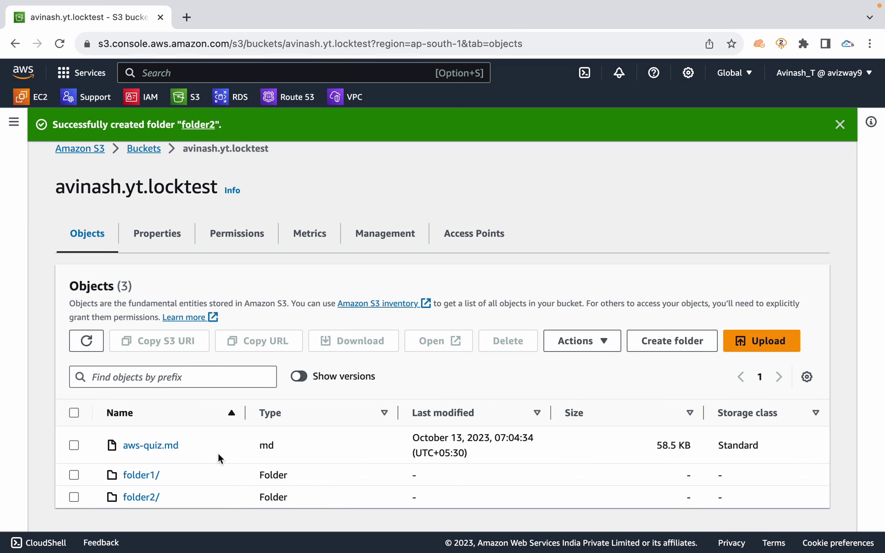
Leave the lock test bucket and return to the list of all S3 buckets
left_click(144, 148)
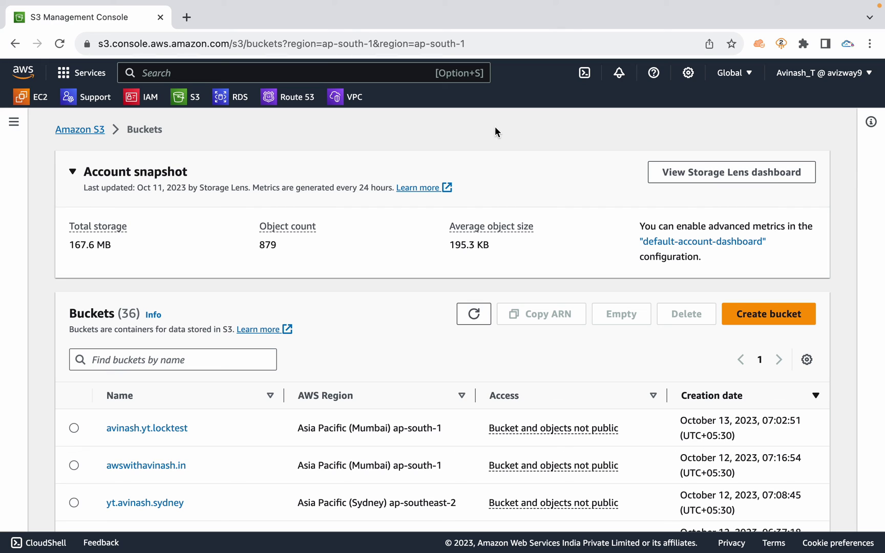
mouse_move(569, 4)
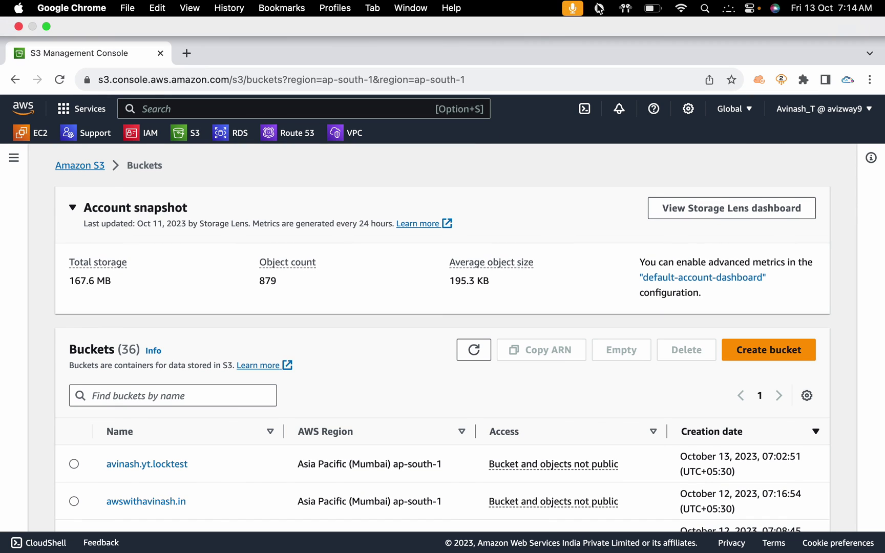